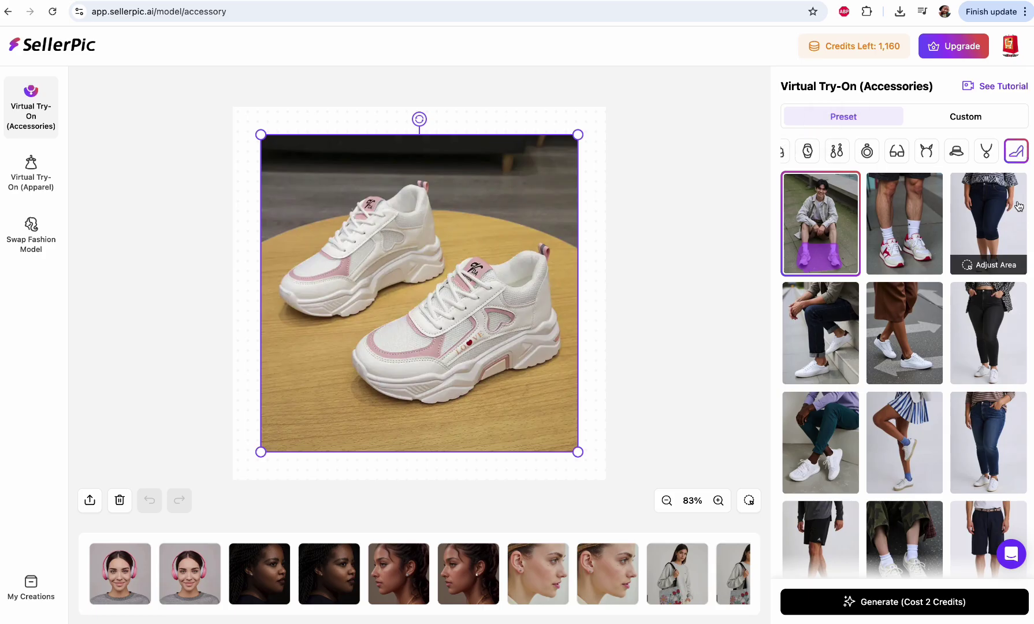
- Choose the shoe preset model in blue jeans and a striped top, and confirm its marked try-on area around the shoes
{"action": "mouse_move", "coordinate": [841, 259]}
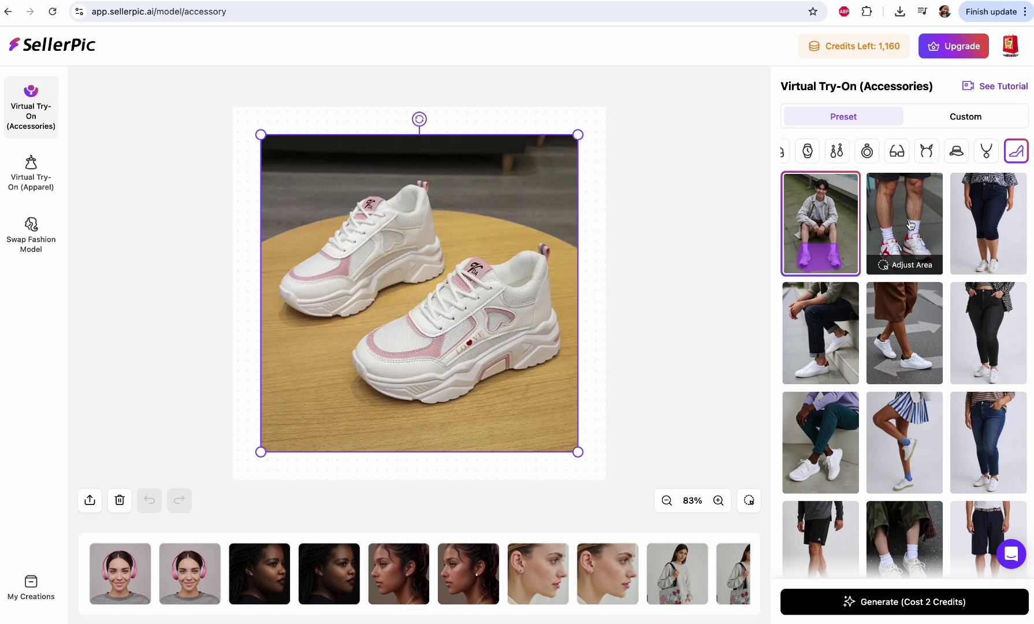
{"action": "mouse_move", "coordinate": [1011, 223]}
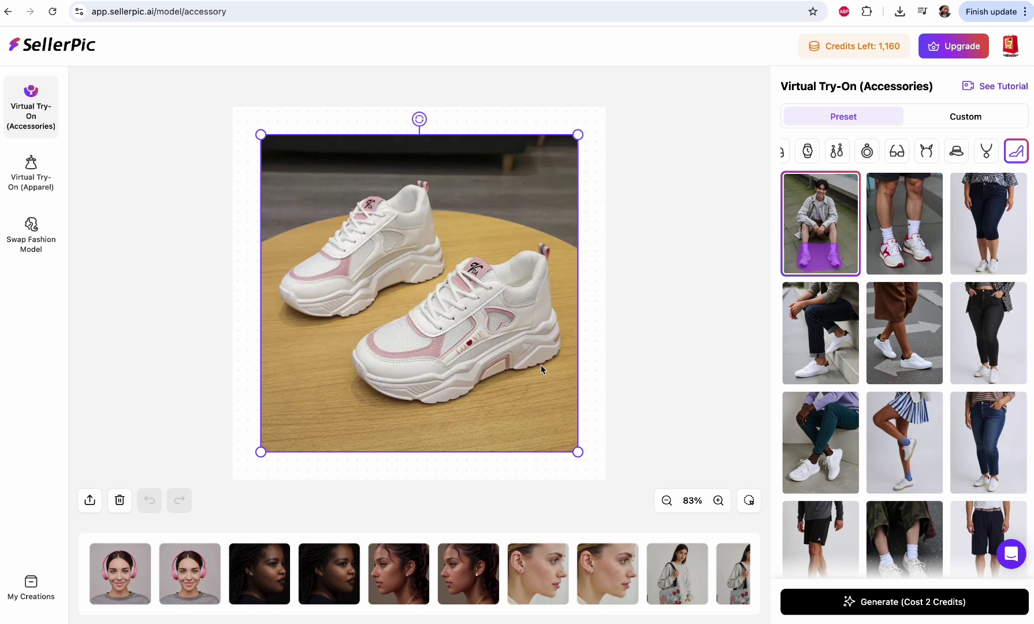
{"action": "mouse_move", "coordinate": [907, 458]}
{"action": "mouse_move", "coordinate": [966, 473]}
{"action": "scroll", "coordinate": [961, 426], "scroll_direction": "down", "scroll_amount": 3}
{"action": "mouse_move", "coordinate": [916, 249]}
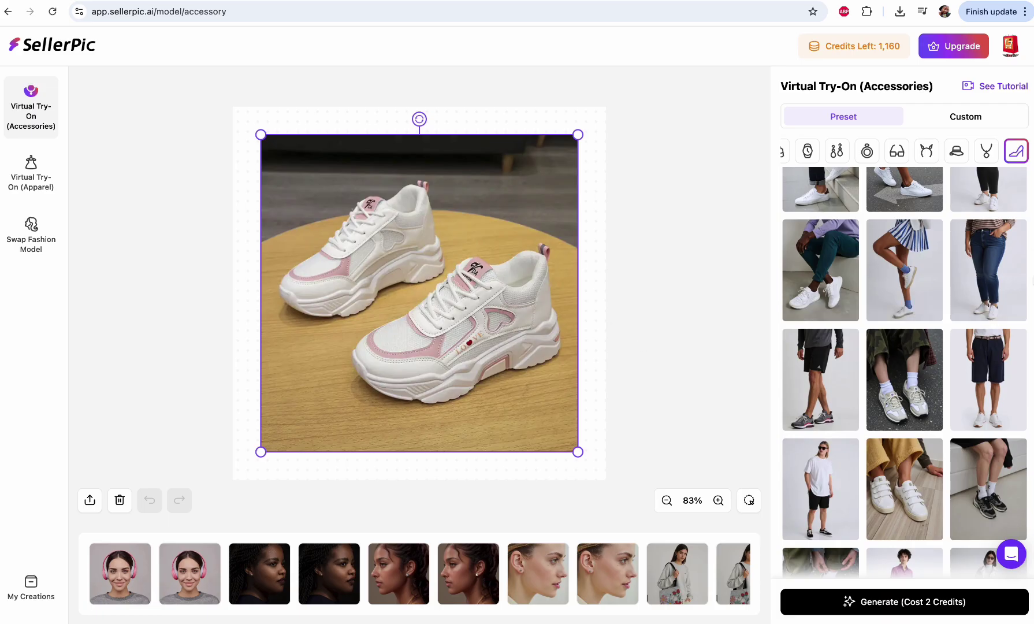
{"action": "scroll", "coordinate": [904, 471], "scroll_direction": "down", "scroll_amount": 1}
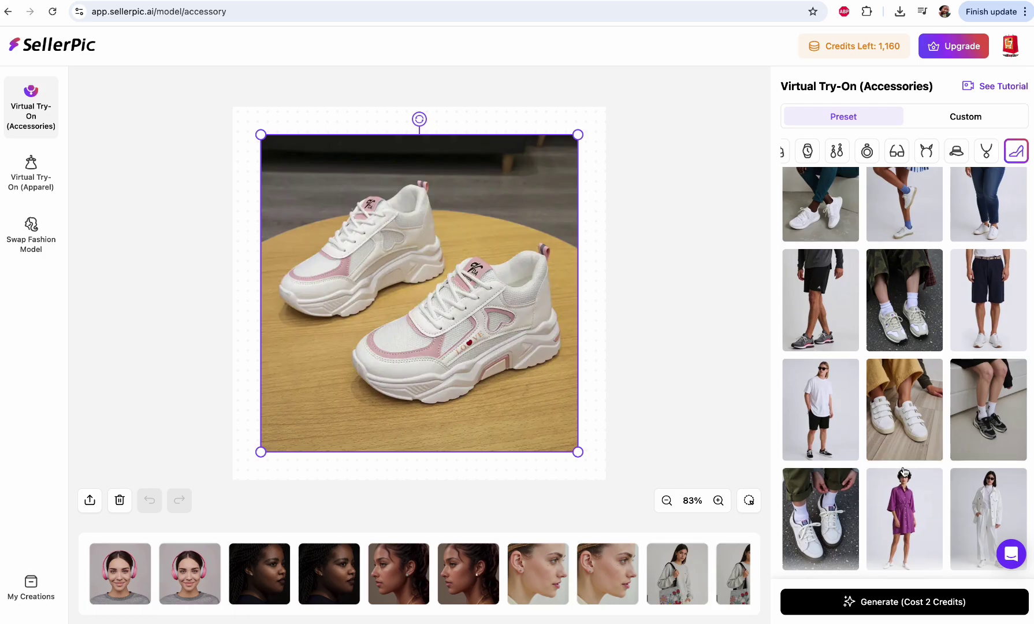
{"action": "scroll", "coordinate": [989, 313], "scroll_direction": "up", "scroll_amount": 1}
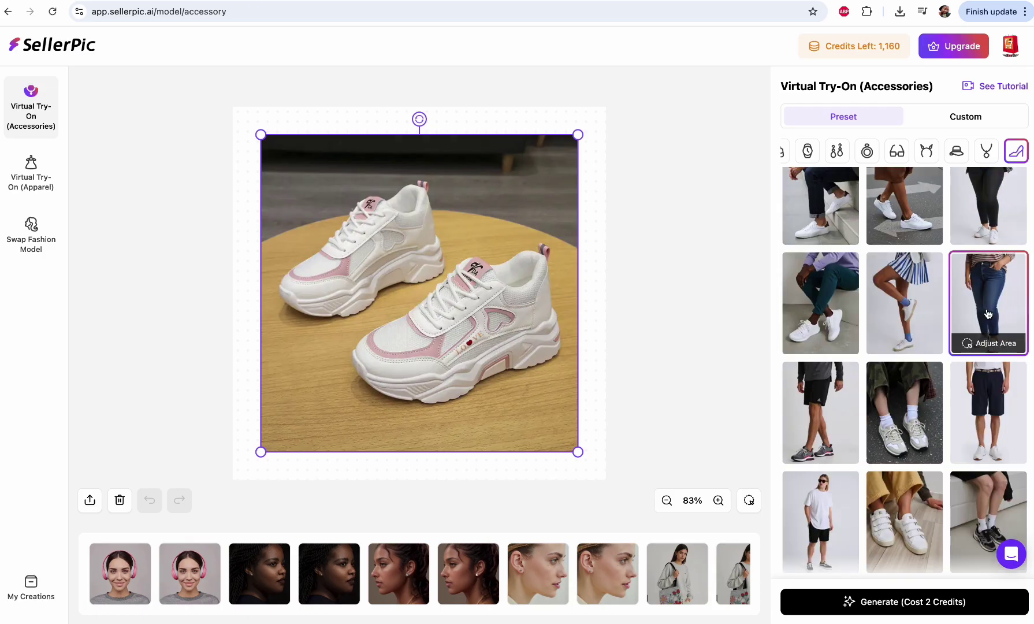
{"action": "left_click", "coordinate": [989, 343]}
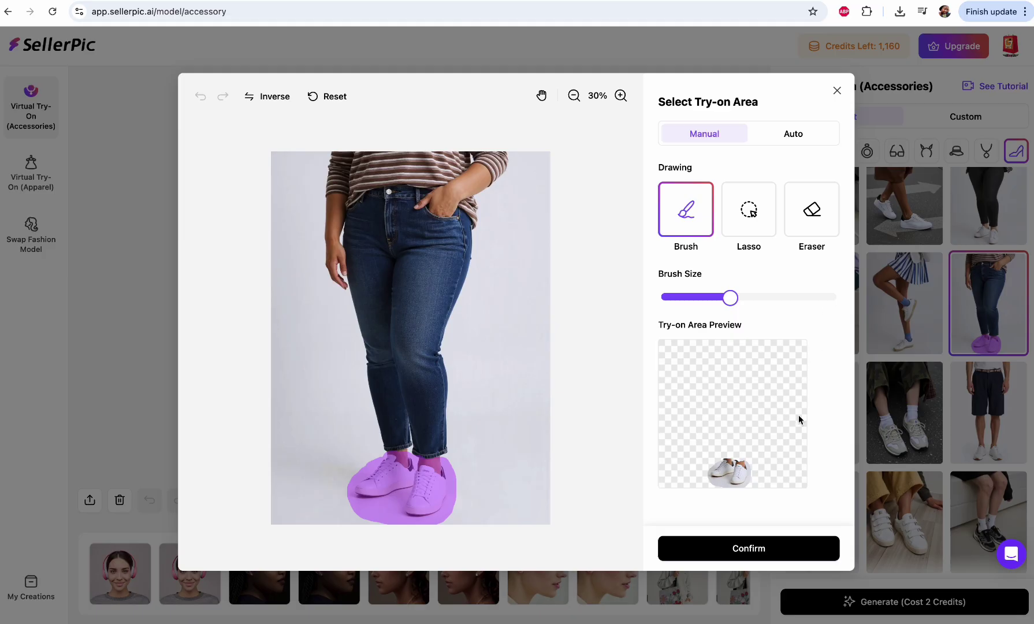
{"action": "left_click", "coordinate": [752, 549]}
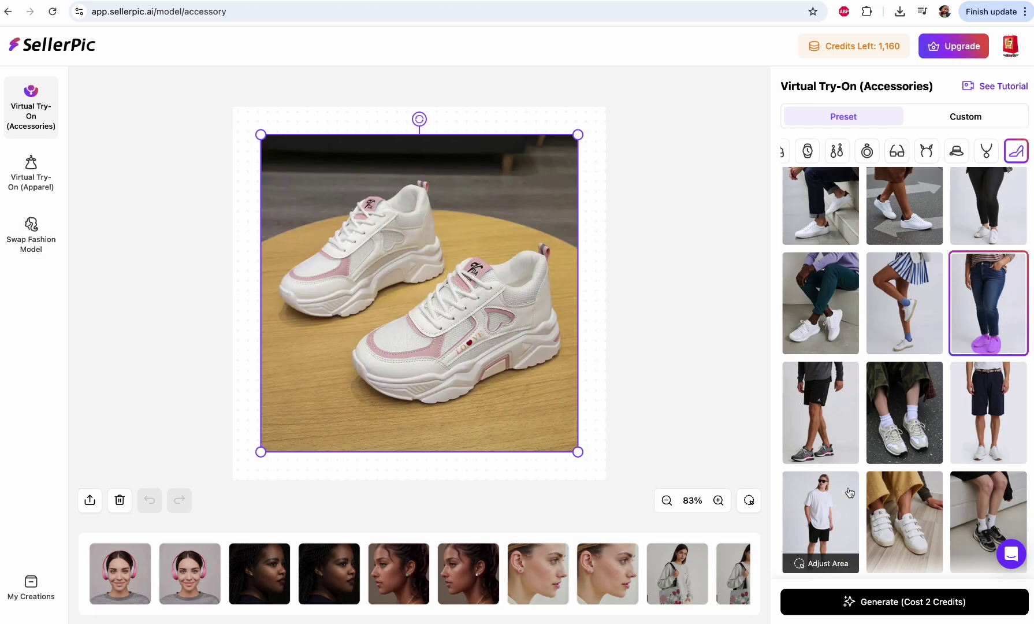
- Generate the try-on image with the sneakers on the chosen preset model and inspect the shoes up close in the enlarged preview
{"action": "scroll", "coordinate": [850, 491], "scroll_direction": "down", "scroll_amount": 1}
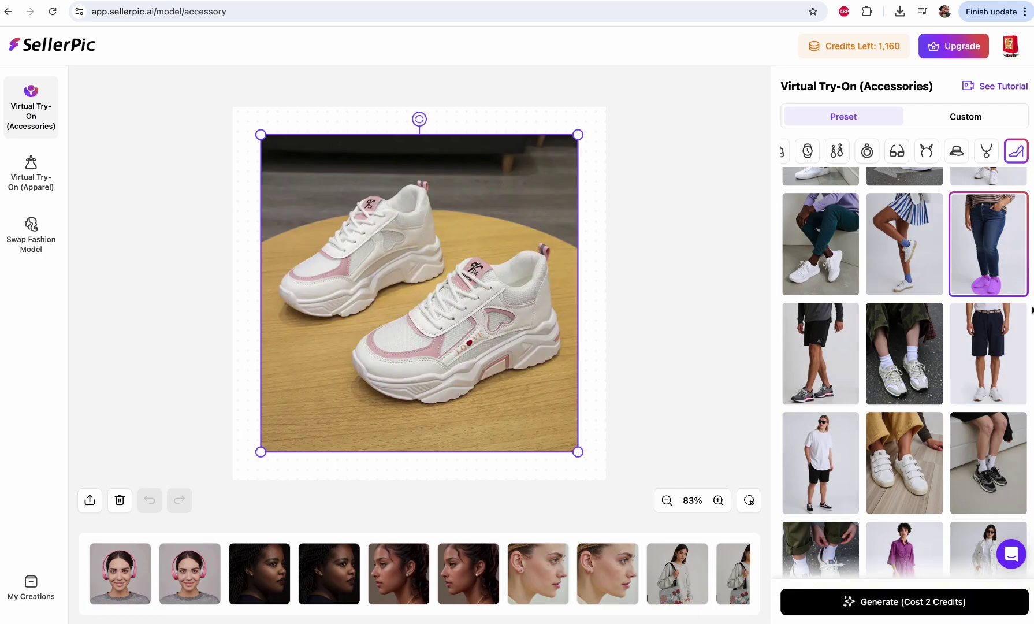
{"action": "left_click", "coordinate": [891, 609]}
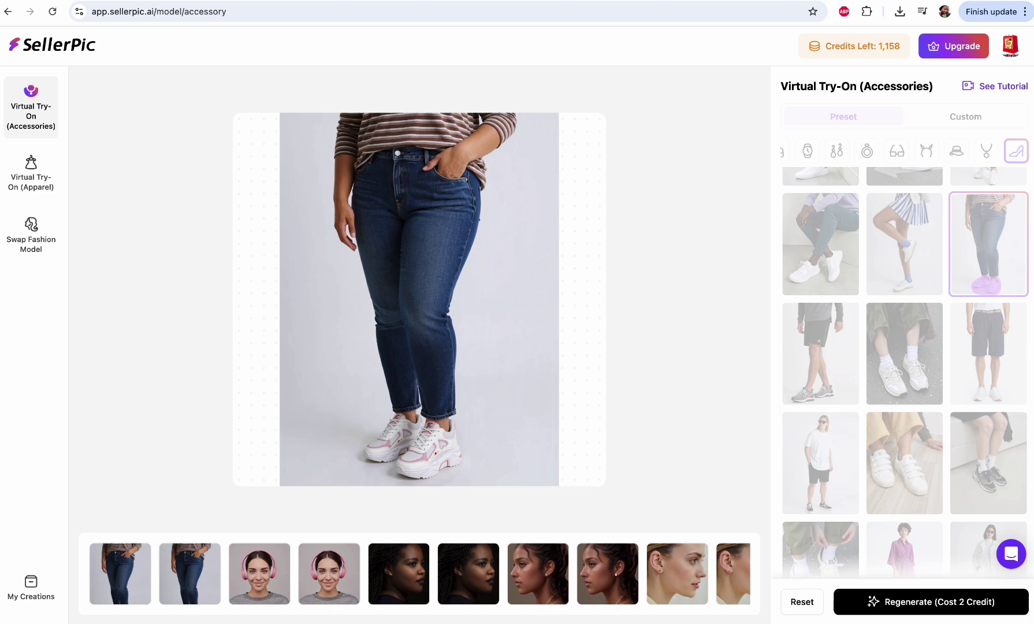
{"action": "mouse_move", "coordinate": [518, 328]}
{"action": "left_click", "coordinate": [487, 336]}
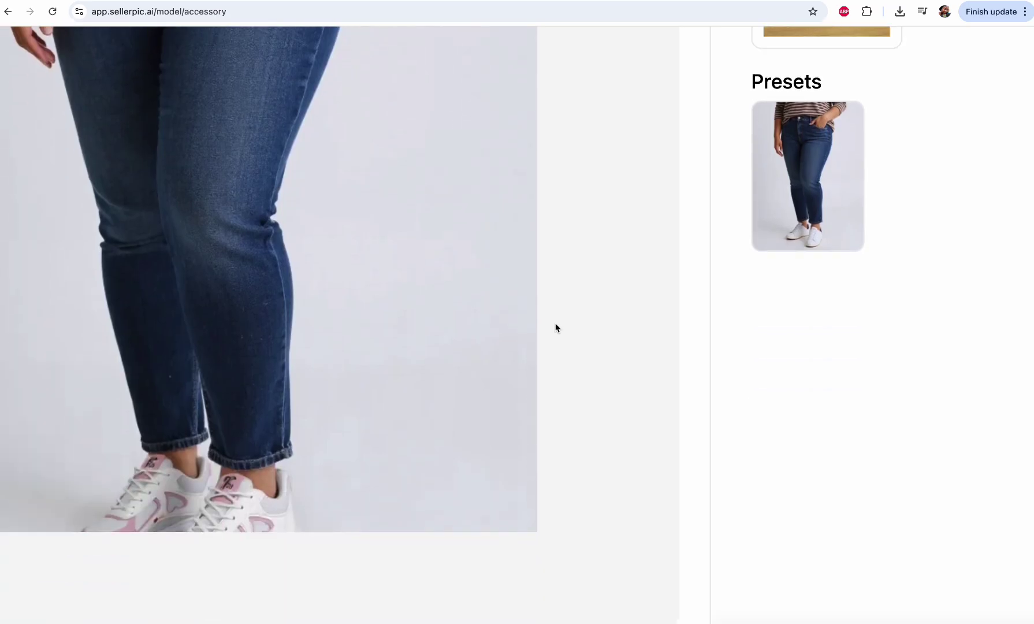
{"action": "scroll", "coordinate": [530, 206], "scroll_direction": "down", "scroll_amount": 1}
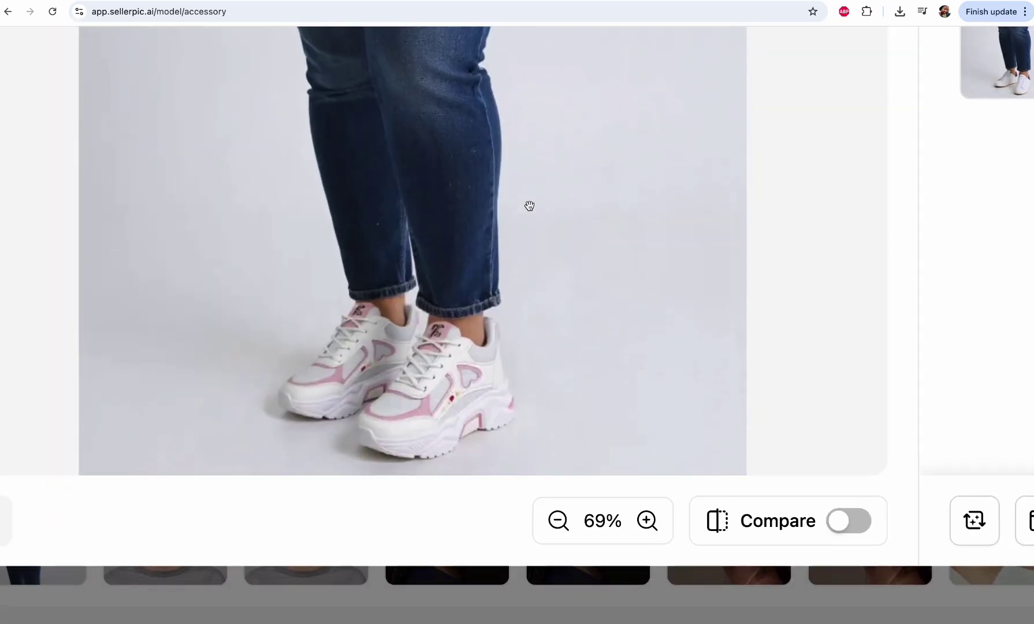
{"action": "key", "text": "ctrl+minus"}
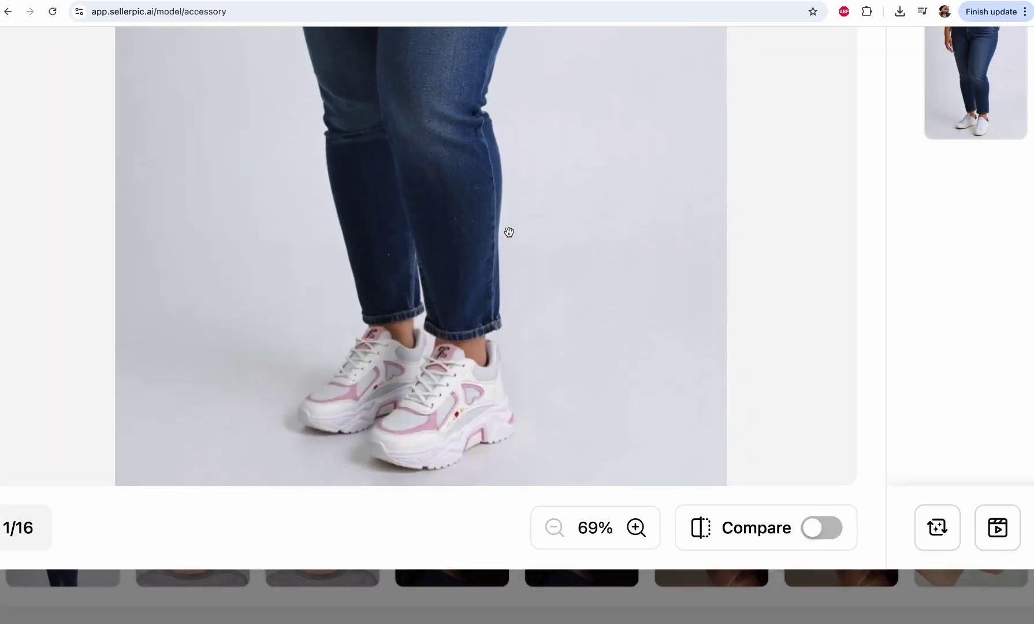
{"action": "scroll", "coordinate": [508, 231], "scroll_direction": "down", "scroll_amount": 5}
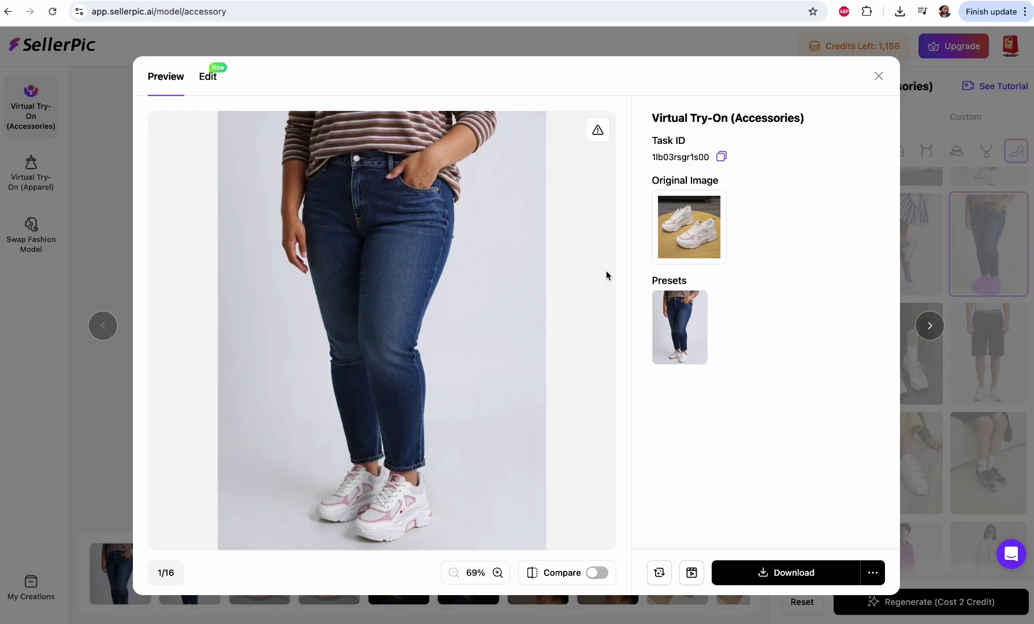
- Download the generated try-on image as a PNG using the free download option
{"action": "left_click", "coordinate": [804, 578]}
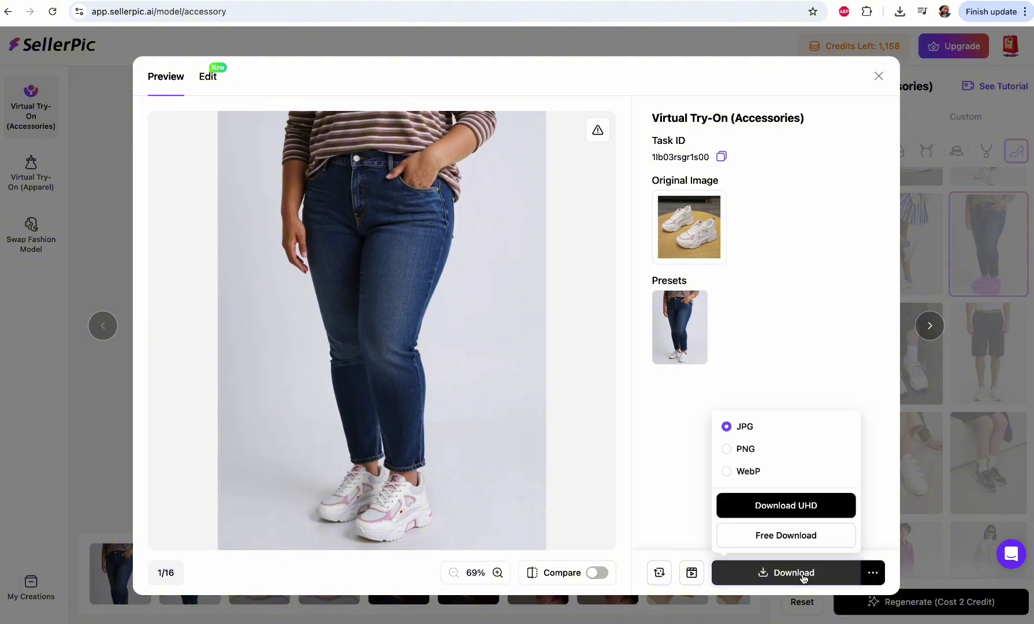
{"action": "left_click", "coordinate": [746, 451]}
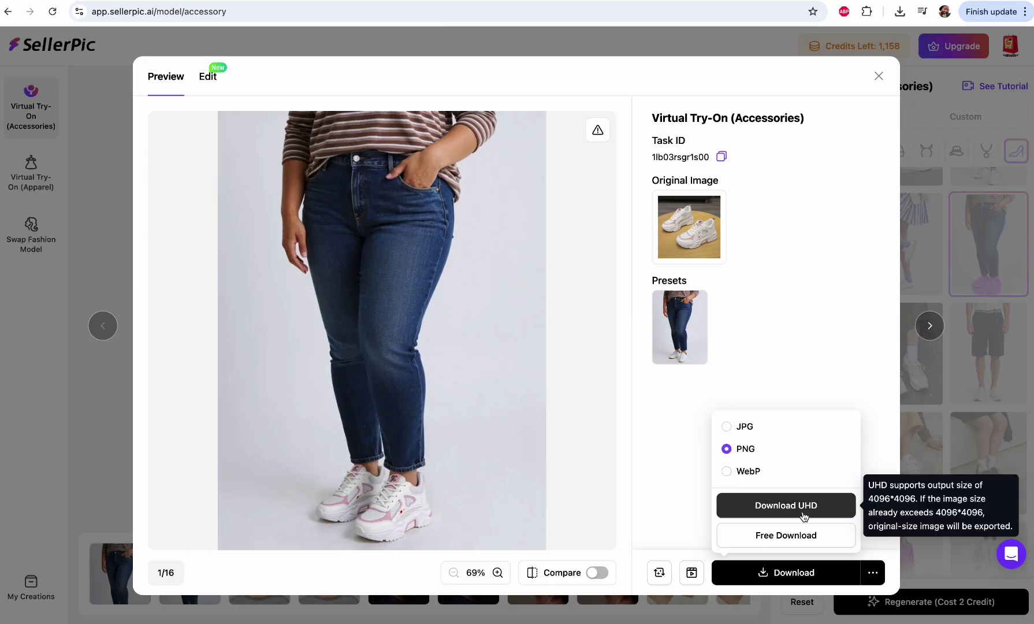
{"action": "mouse_move", "coordinate": [812, 512]}
{"action": "left_click", "coordinate": [799, 540]}
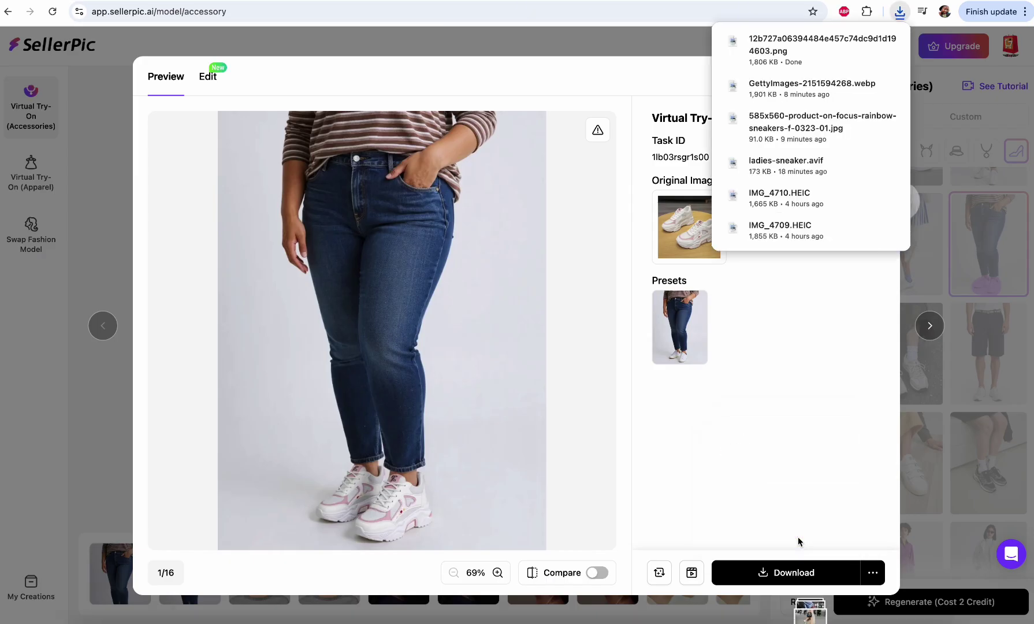
- Look over the editing tools offered for the generated image and close the result window
{"action": "left_click", "coordinate": [211, 78]}
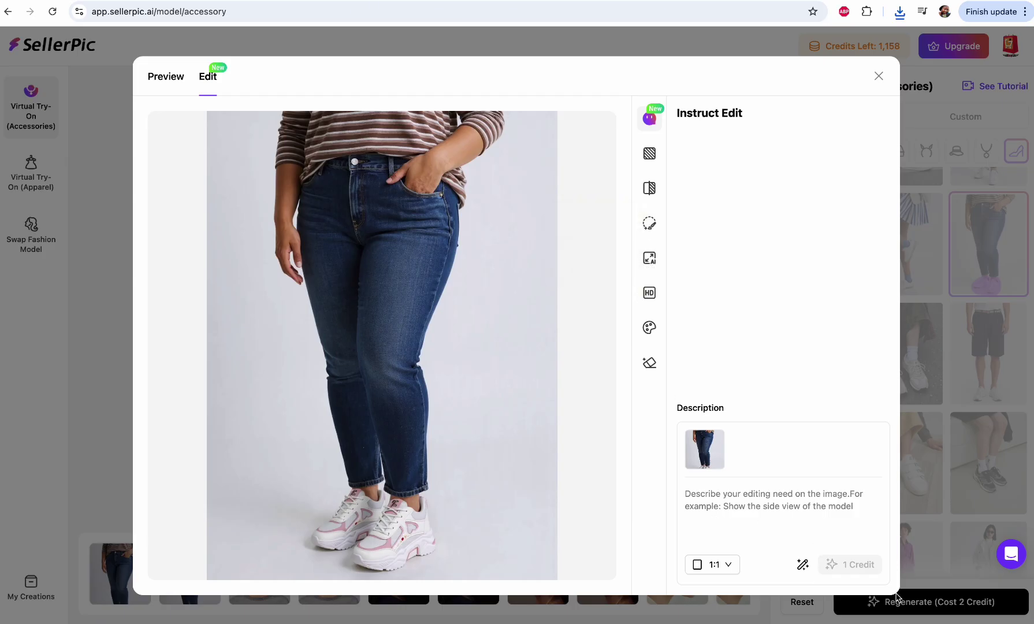
{"action": "left_click", "coordinate": [649, 328]}
{"action": "key", "text": "Escape"}
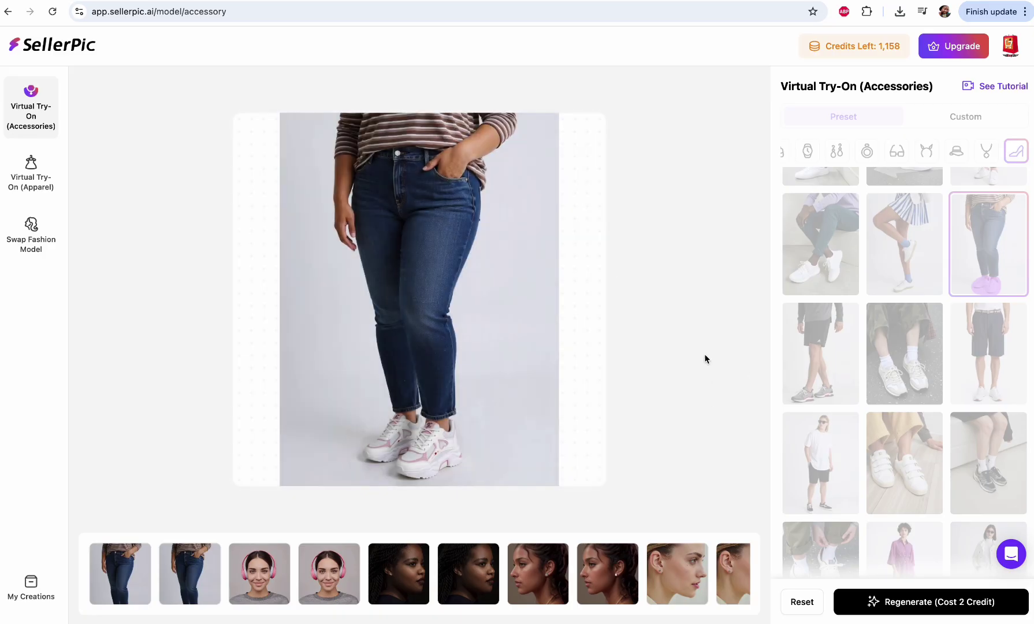
- Start a fresh Virtual Try-On (Accessories) project with the sneaker image "Screenshot 2025-05-12 at 12.54.49 PM" uploaded from the Desktop
{"action": "left_click", "coordinate": [45, 96]}
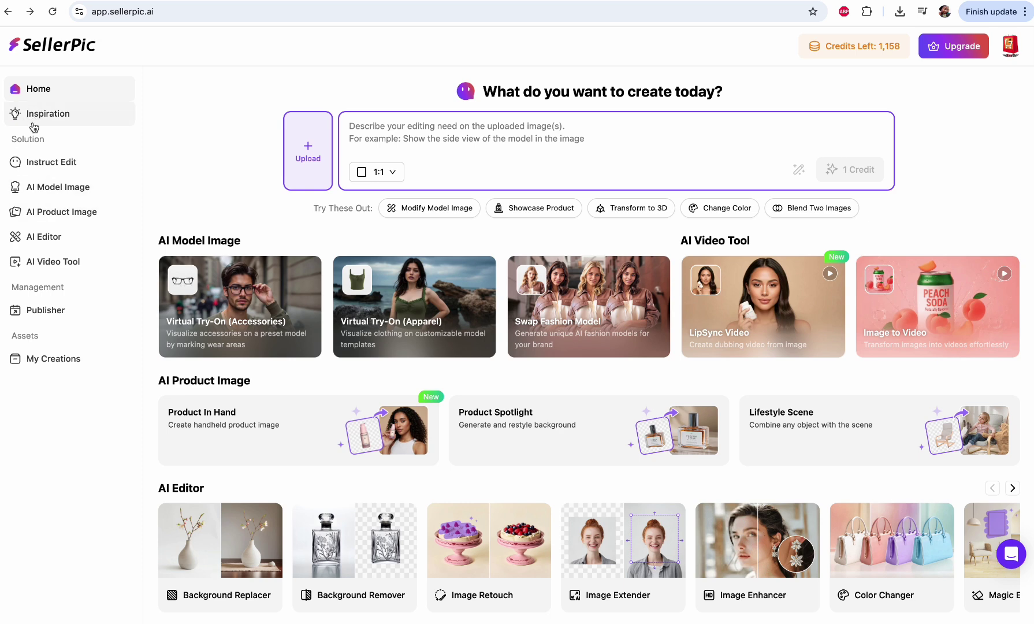
{"action": "left_click", "coordinate": [278, 300]}
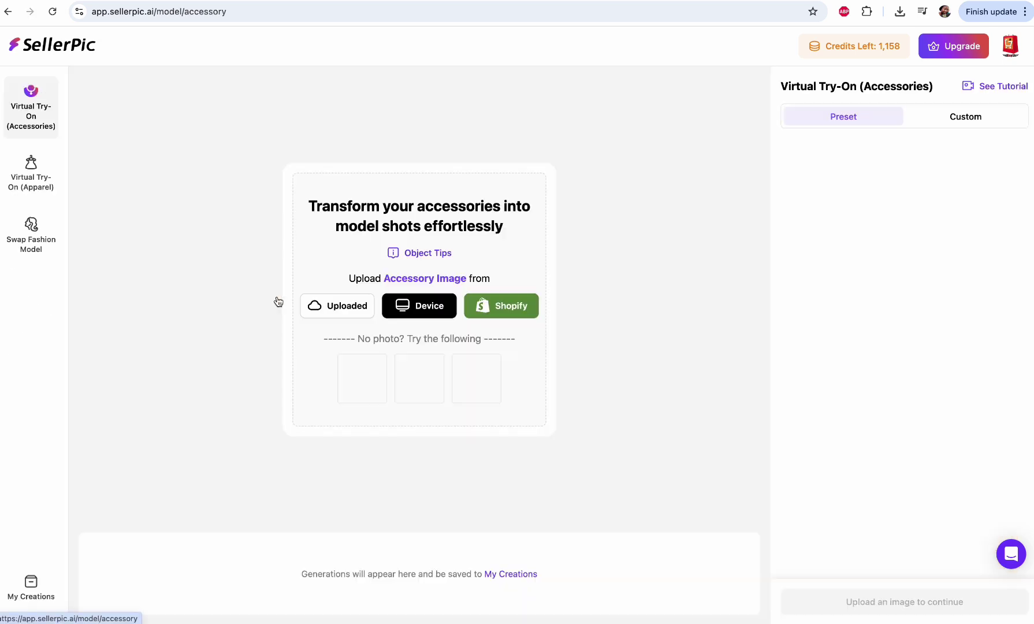
{"action": "left_click", "coordinate": [430, 306]}
{"action": "left_click", "coordinate": [286, 189]}
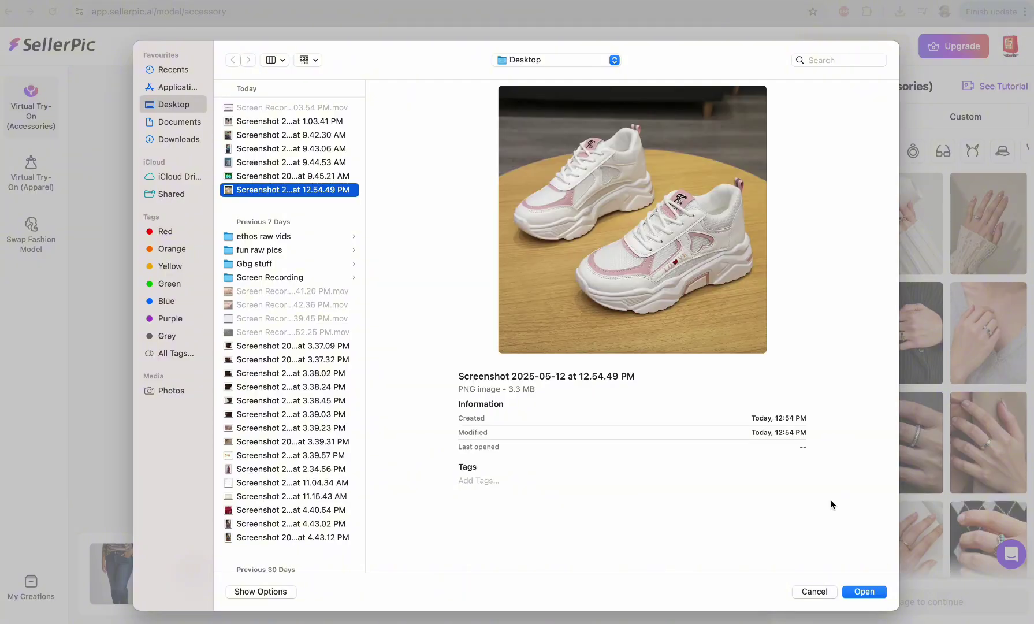
{"action": "left_click", "coordinate": [861, 591]}
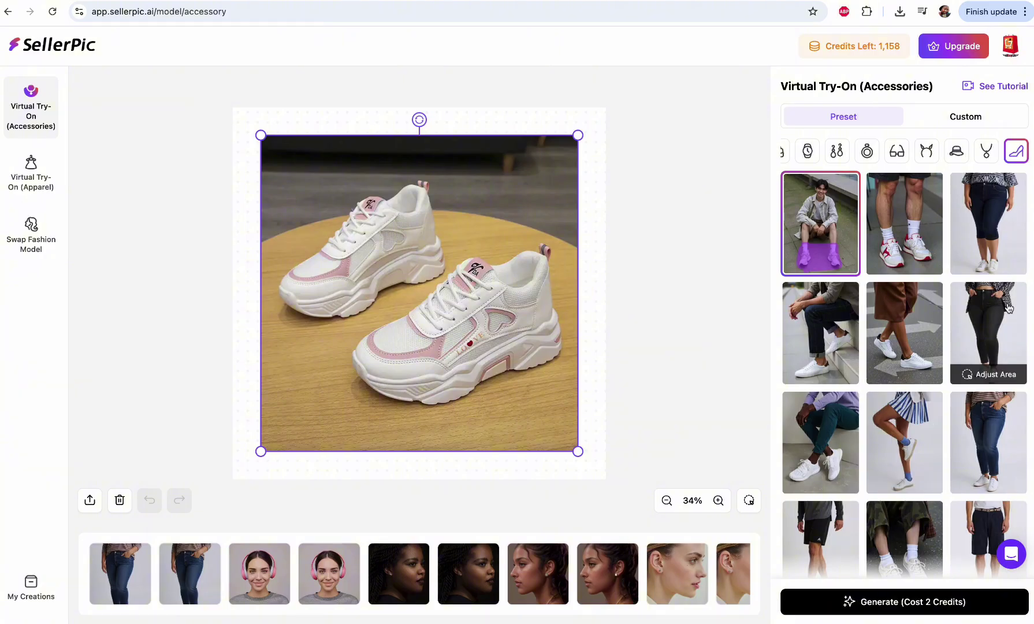
{"action": "scroll", "coordinate": [976, 405], "scroll_direction": "down", "scroll_amount": 10}
{"action": "scroll", "coordinate": [957, 433], "scroll_direction": "up", "scroll_amount": 3}
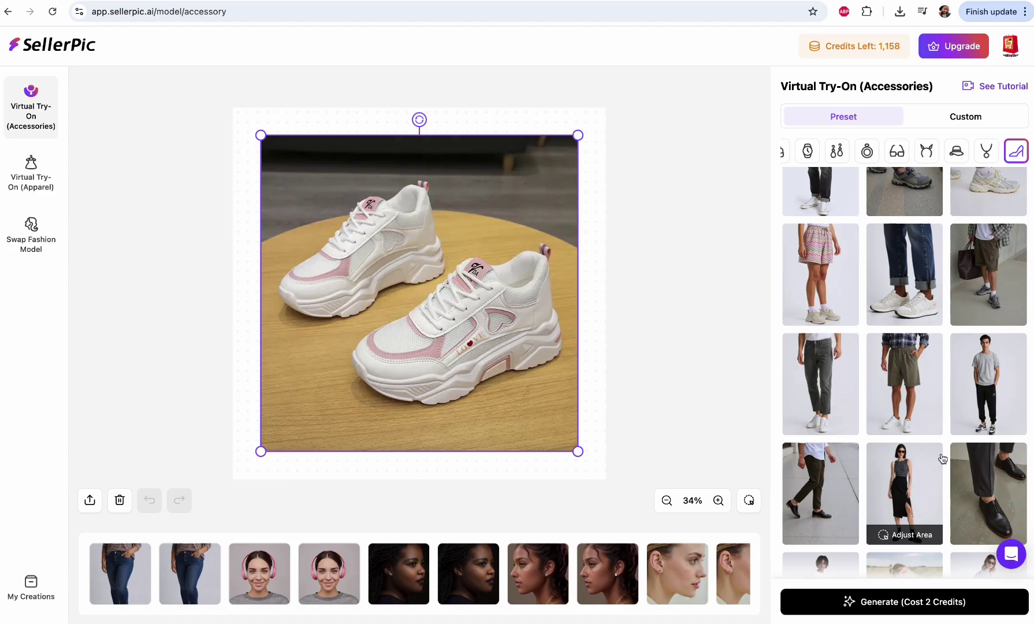
{"action": "scroll", "coordinate": [943, 456], "scroll_direction": "down", "scroll_amount": 10}
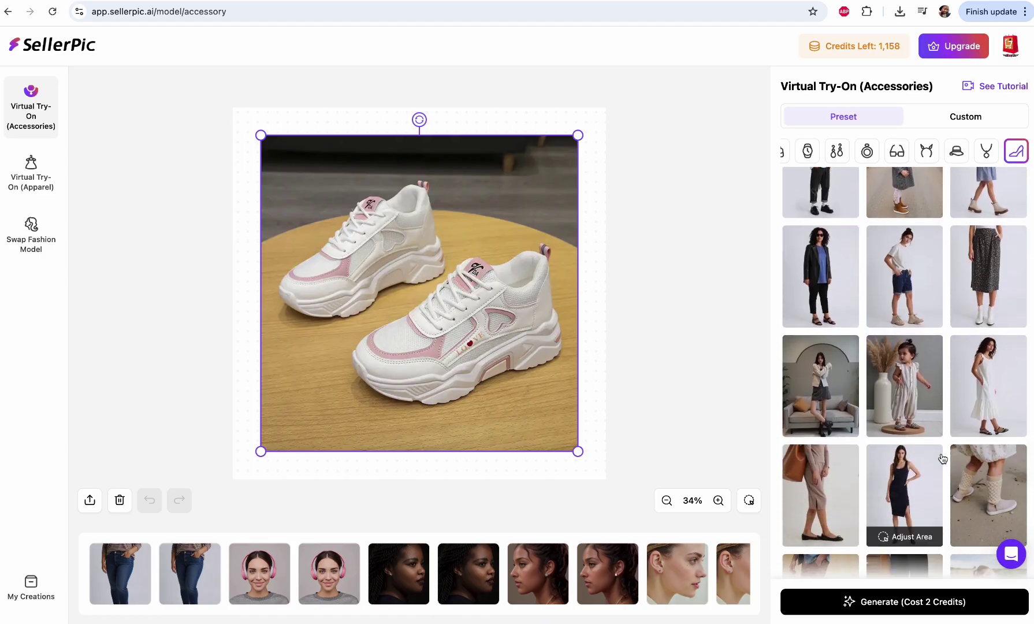
- Create a custom model from the Desktop image "Screenshot 2025-05-12 at 1.03.41 PM", assigning it to the Shoes category
{"action": "left_click", "coordinate": [973, 118]}
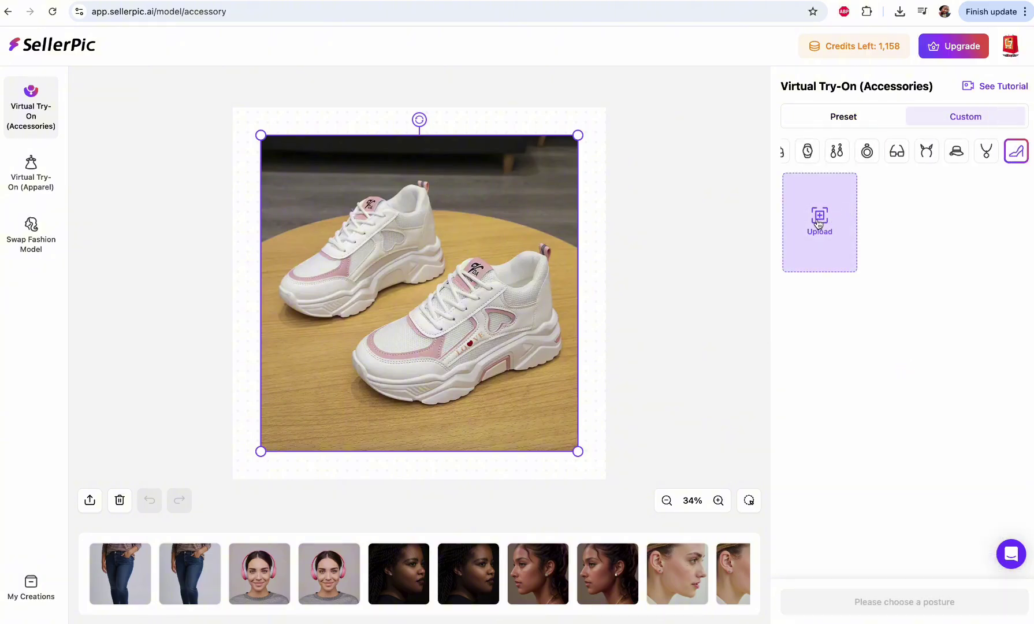
{"action": "left_click", "coordinate": [819, 224]}
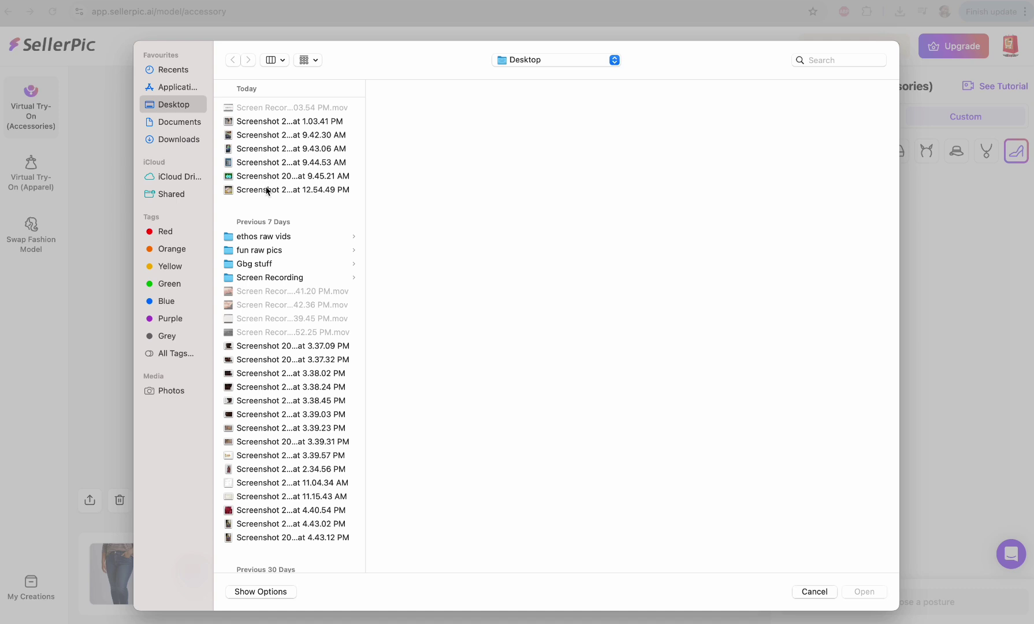
{"action": "left_click", "coordinate": [261, 124]}
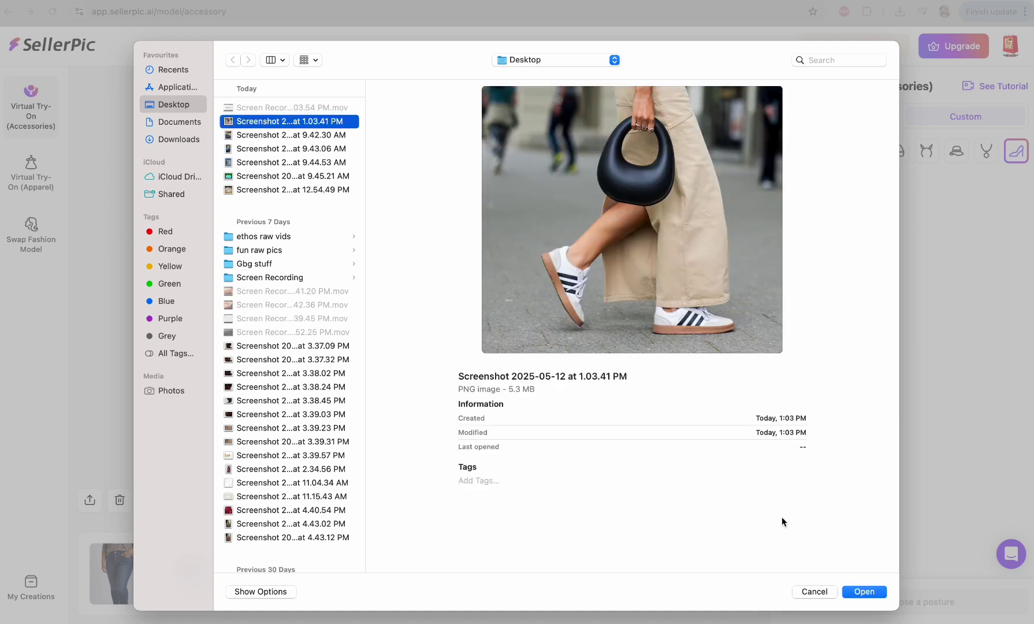
{"action": "left_click", "coordinate": [870, 593]}
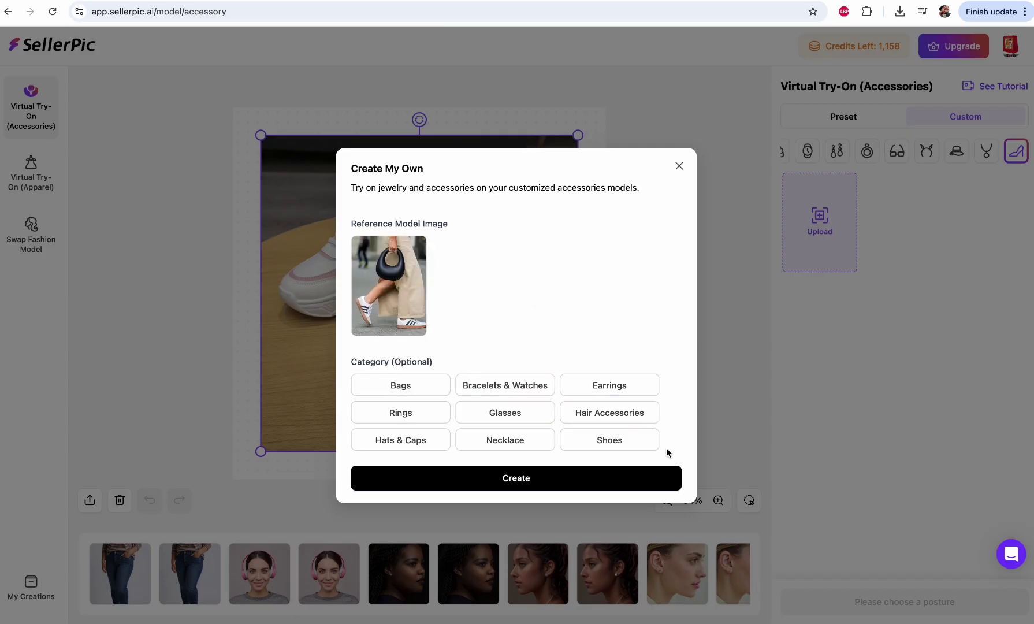
{"action": "left_click", "coordinate": [622, 445]}
{"action": "left_click", "coordinate": [568, 480]}
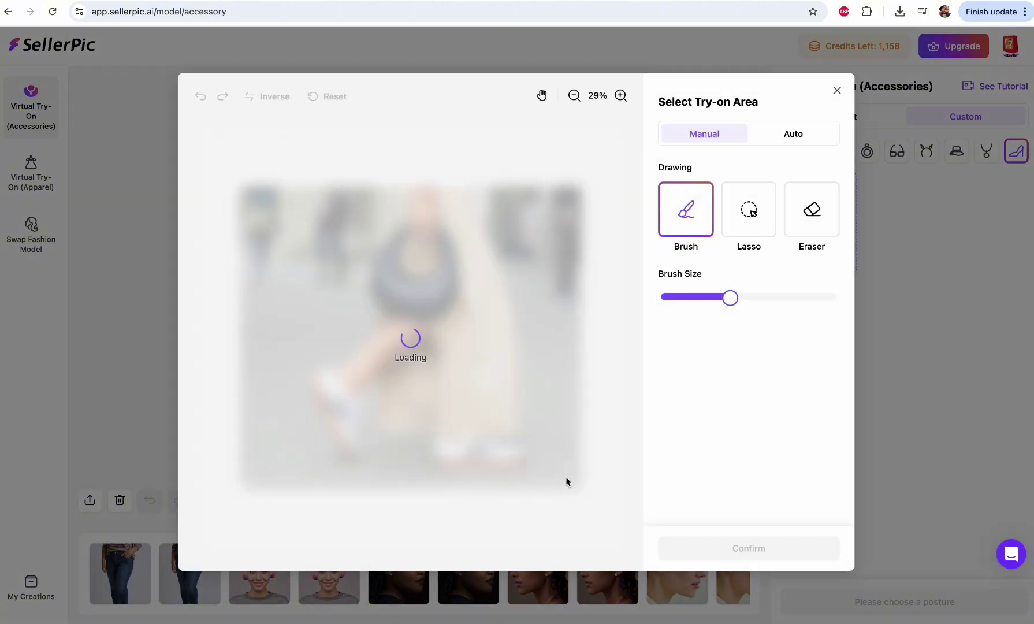
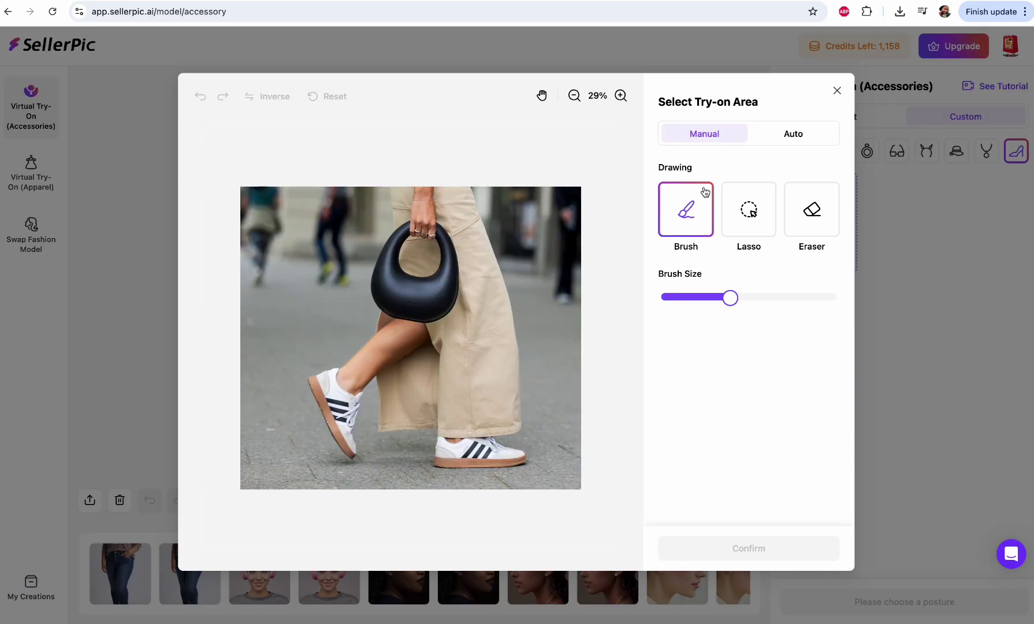
- Mark both striped sneakers in the custom model photo as the try-on area with Auto selection and confirm it
{"action": "left_click", "coordinate": [793, 135]}
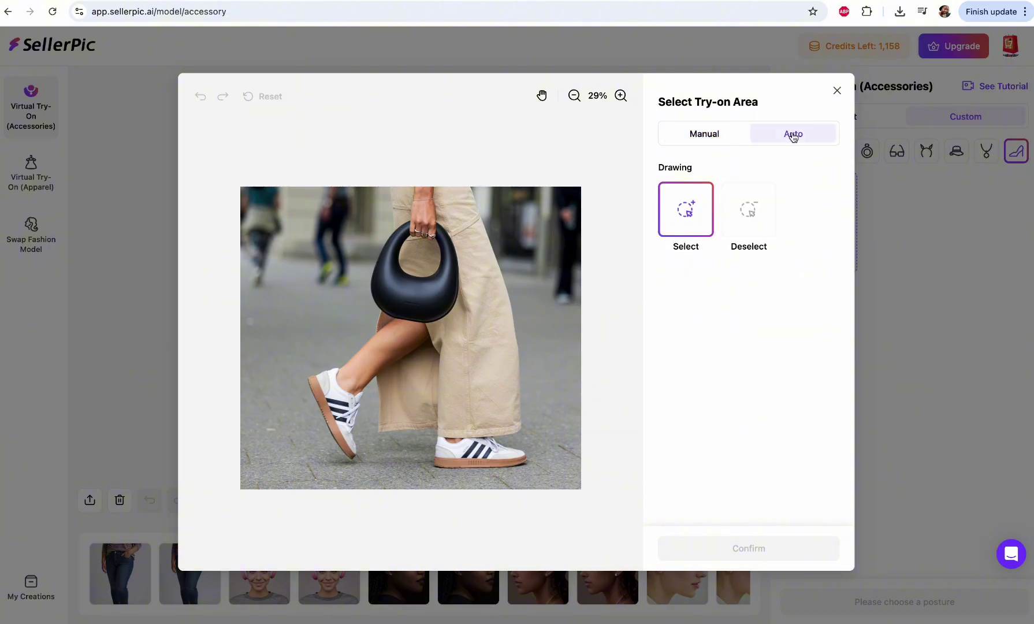
{"action": "left_click", "coordinate": [333, 388]}
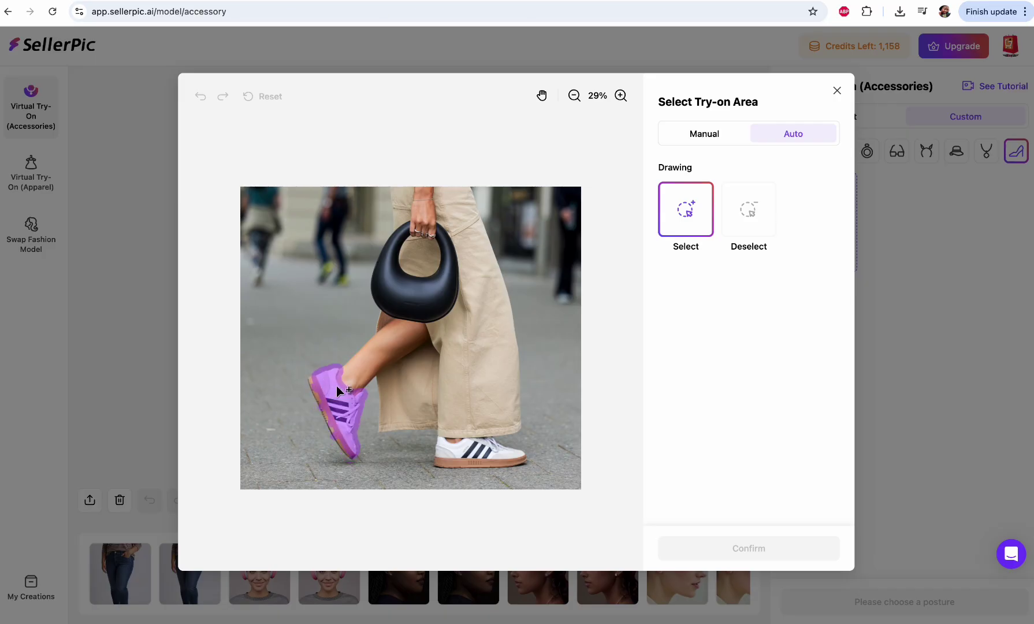
{"action": "left_click", "coordinate": [336, 433]}
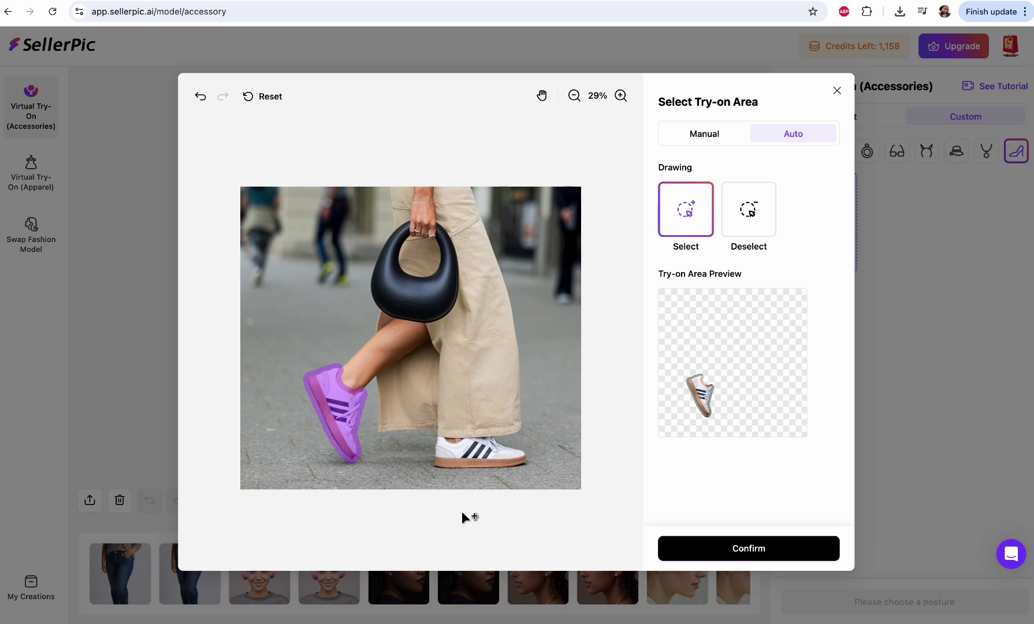
{"action": "left_click", "coordinate": [445, 450]}
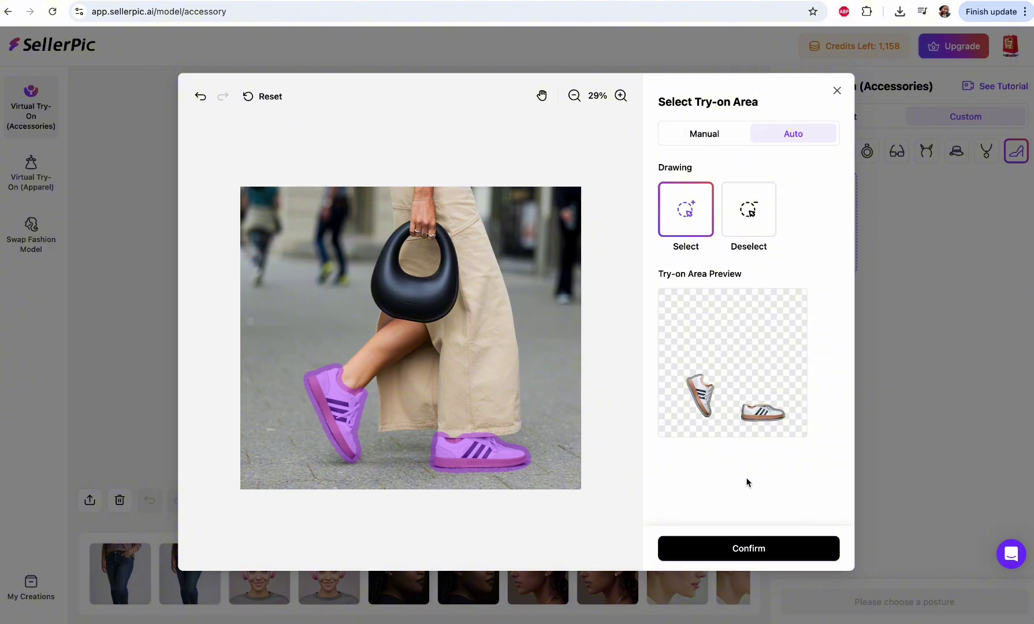
{"action": "left_click", "coordinate": [742, 549]}
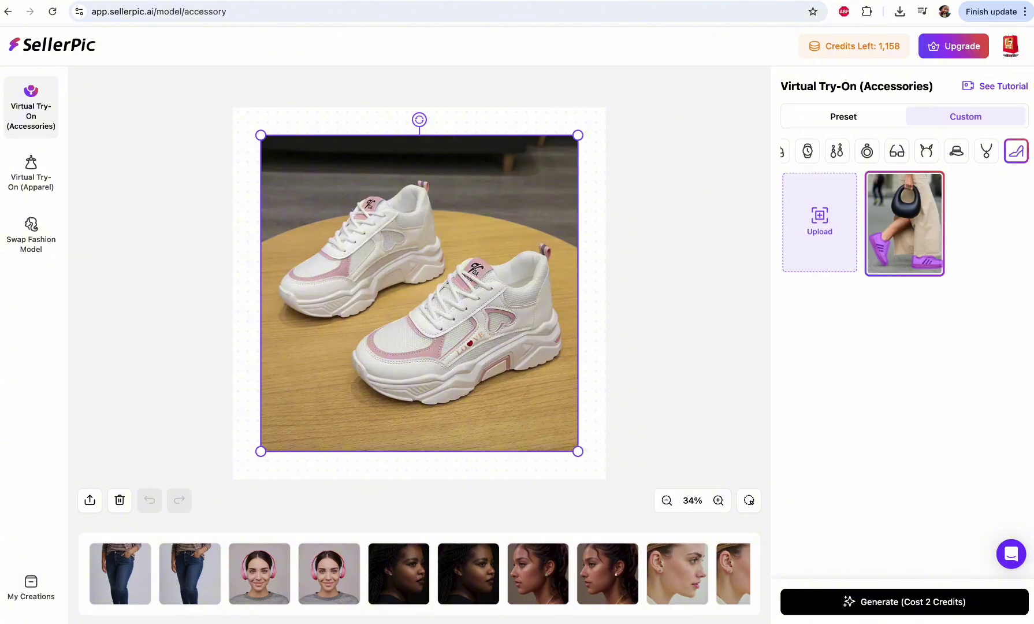
- Generate the sneaker try-on with the custom model photo and open the first generated image in the preview
{"action": "mouse_move", "coordinate": [908, 227]}
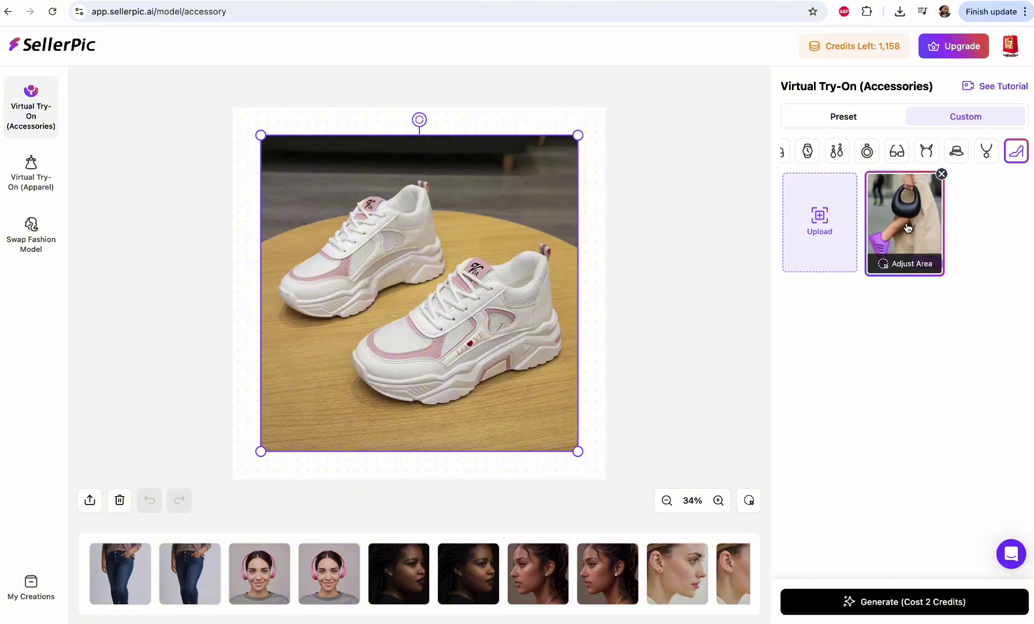
{"action": "left_click", "coordinate": [907, 602]}
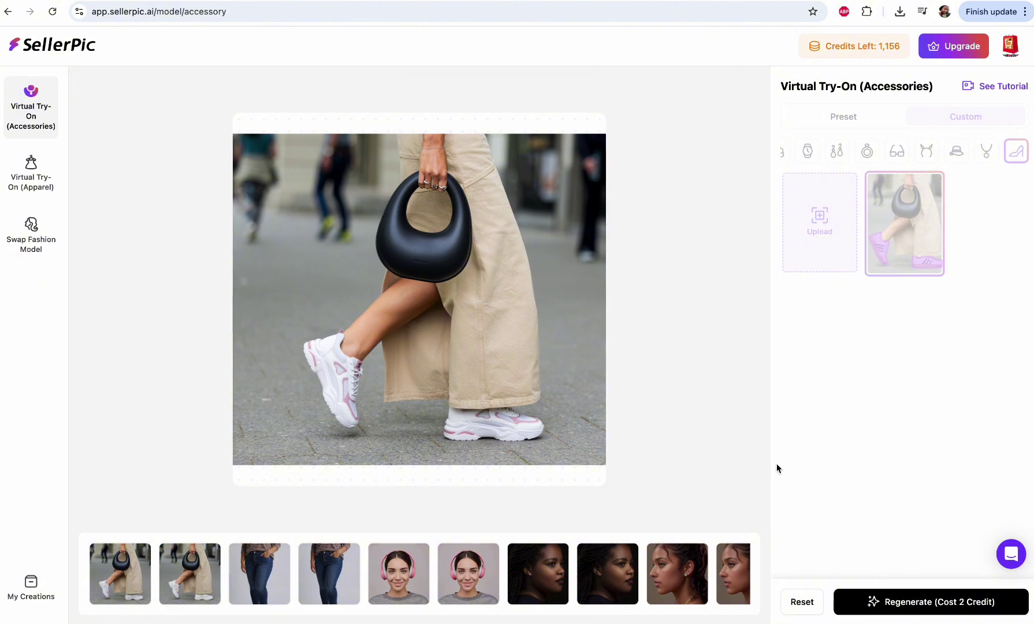
{"action": "mouse_move", "coordinate": [575, 314]}
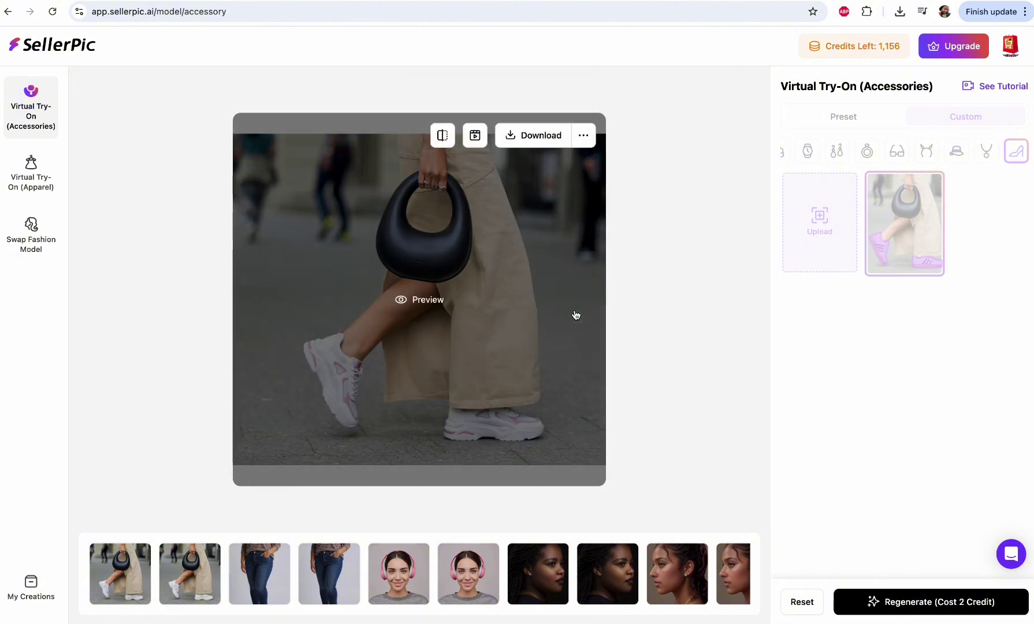
{"action": "left_click", "coordinate": [429, 289]}
- Examine the sneakers in the first generated image up close, compare it with the second one, and return to the first
{"action": "scroll", "coordinate": [440, 345], "scroll_direction": "up", "scroll_amount": 3}
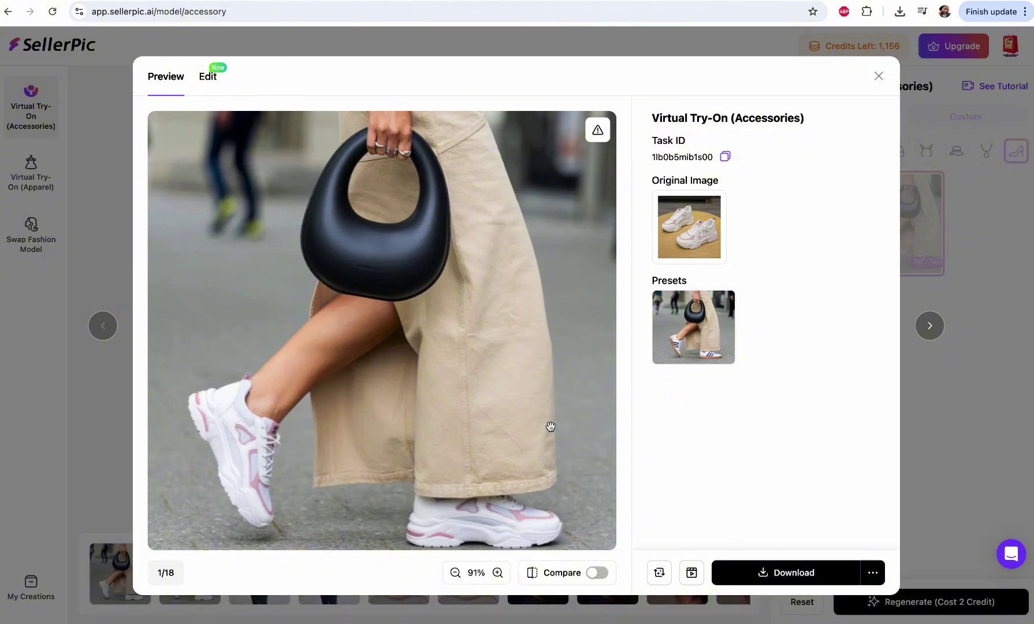
{"action": "scroll", "coordinate": [605, 354], "scroll_direction": "down", "scroll_amount": 3}
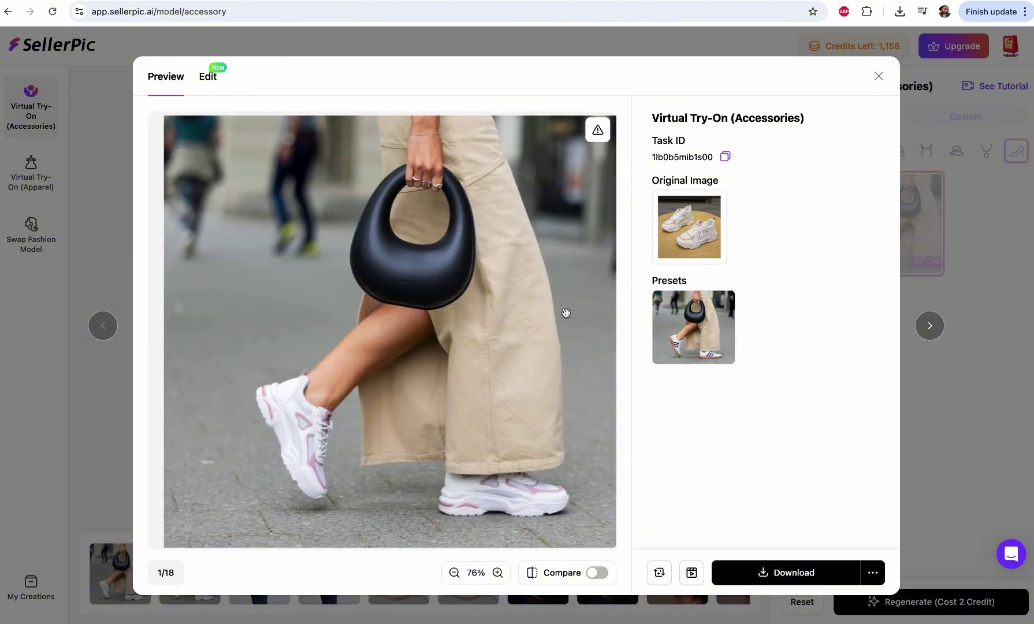
{"action": "scroll", "coordinate": [491, 336], "scroll_direction": "down", "scroll_amount": 1}
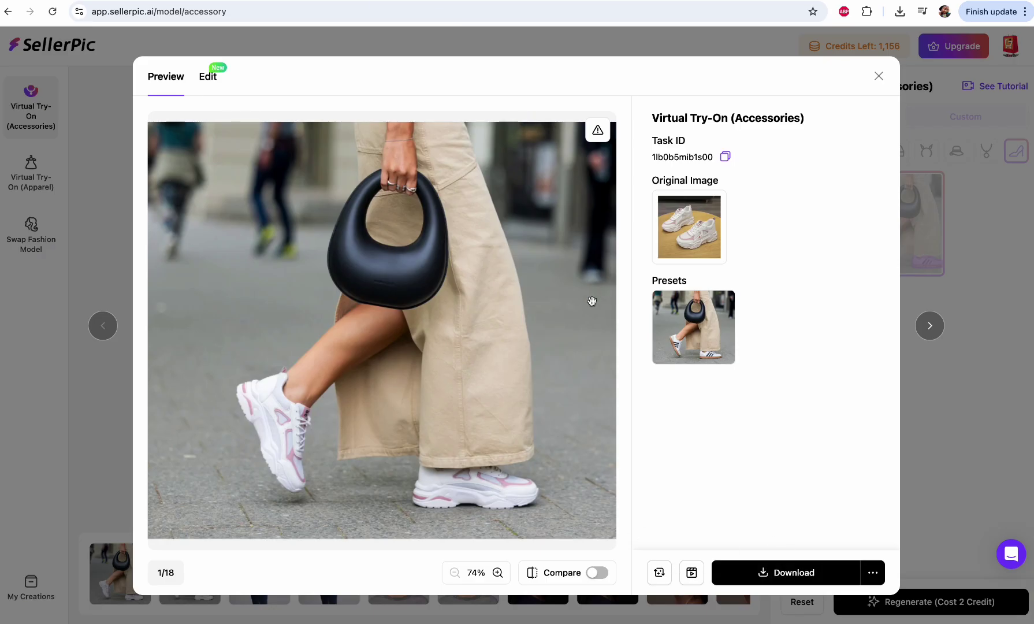
{"action": "left_click", "coordinate": [936, 325]}
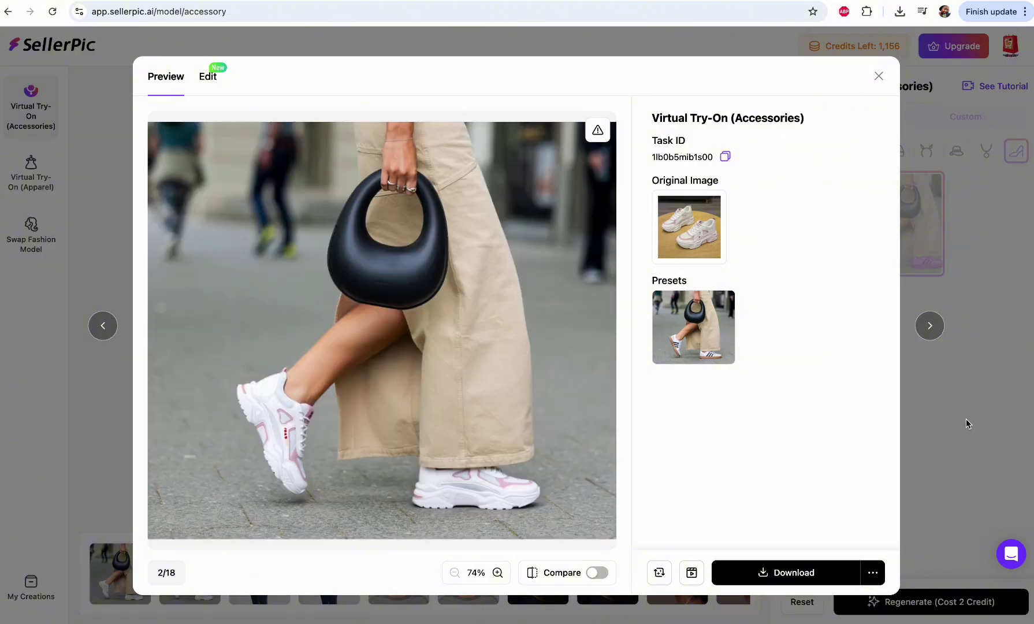
{"action": "key", "text": "Left"}
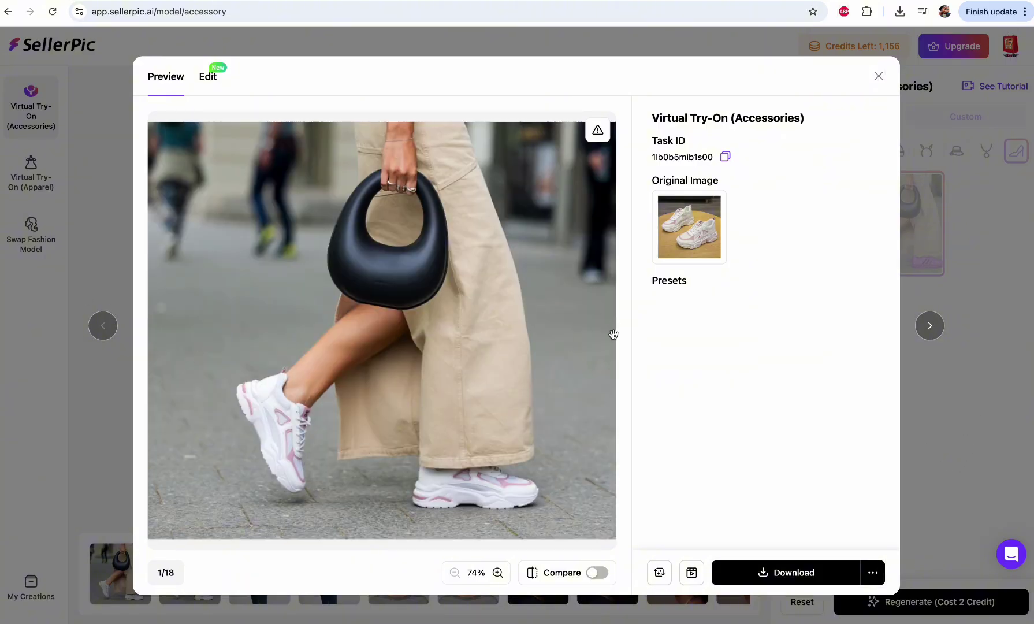
- Download the first generated image as a PNG using the free download option and close the preview
{"action": "left_click", "coordinate": [806, 573]}
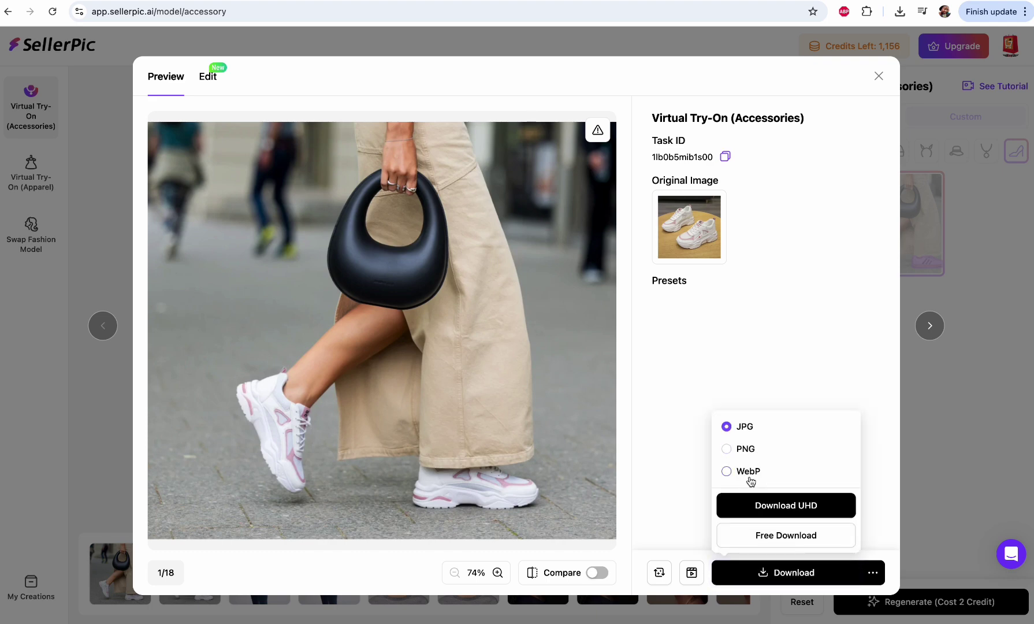
{"action": "left_click", "coordinate": [749, 452]}
{"action": "left_click", "coordinate": [782, 536]}
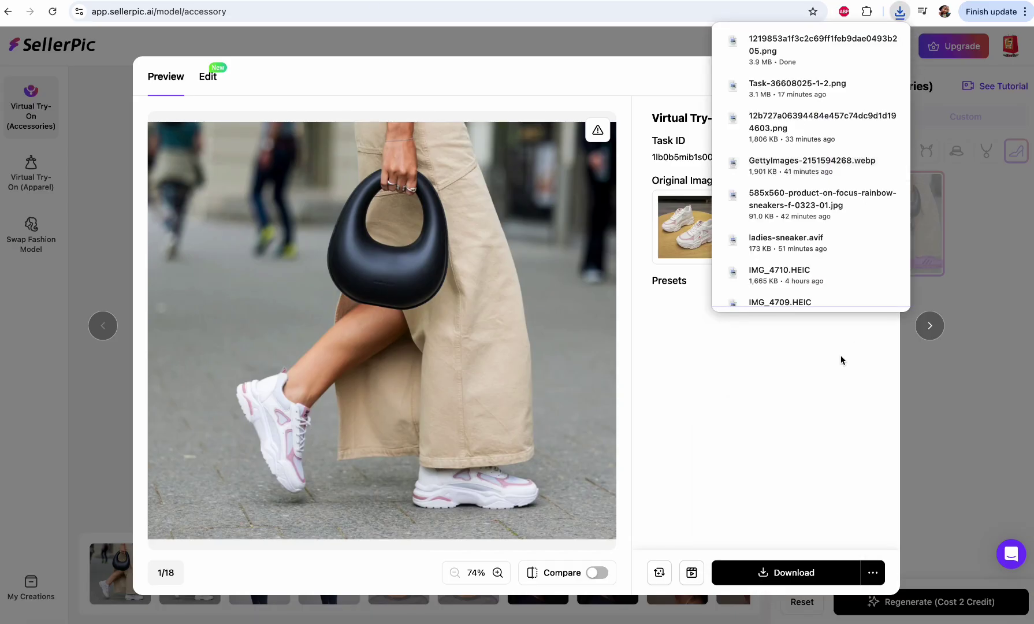
{"action": "key", "text": "Escape"}
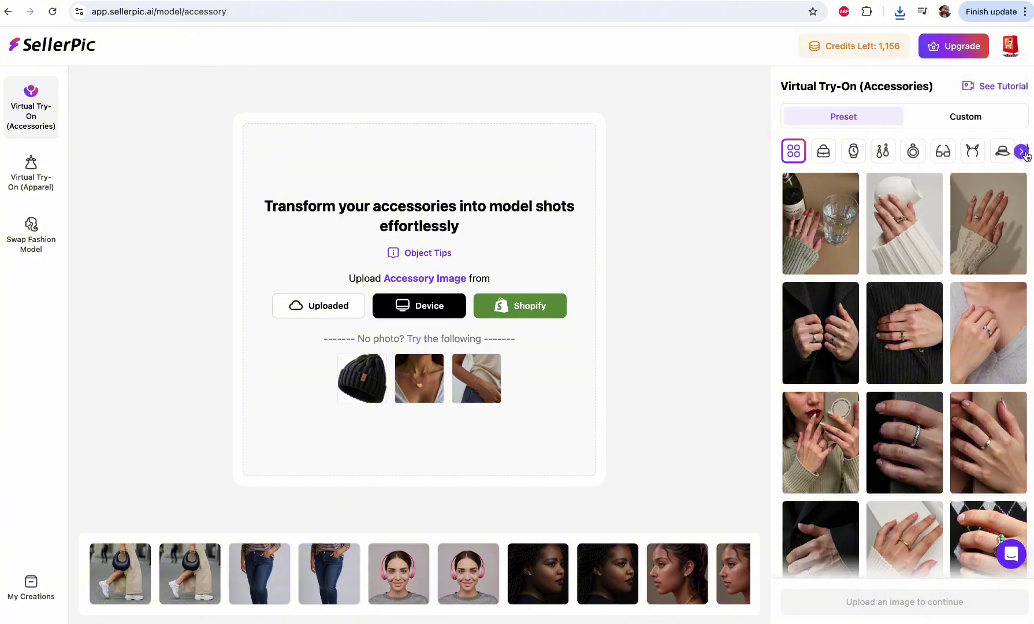
- Browse the preset model images in the Shoes category of Virtual Try-On (Accessories)
{"action": "left_click", "coordinate": [1023, 152]}
{"action": "left_click", "coordinate": [1022, 153]}
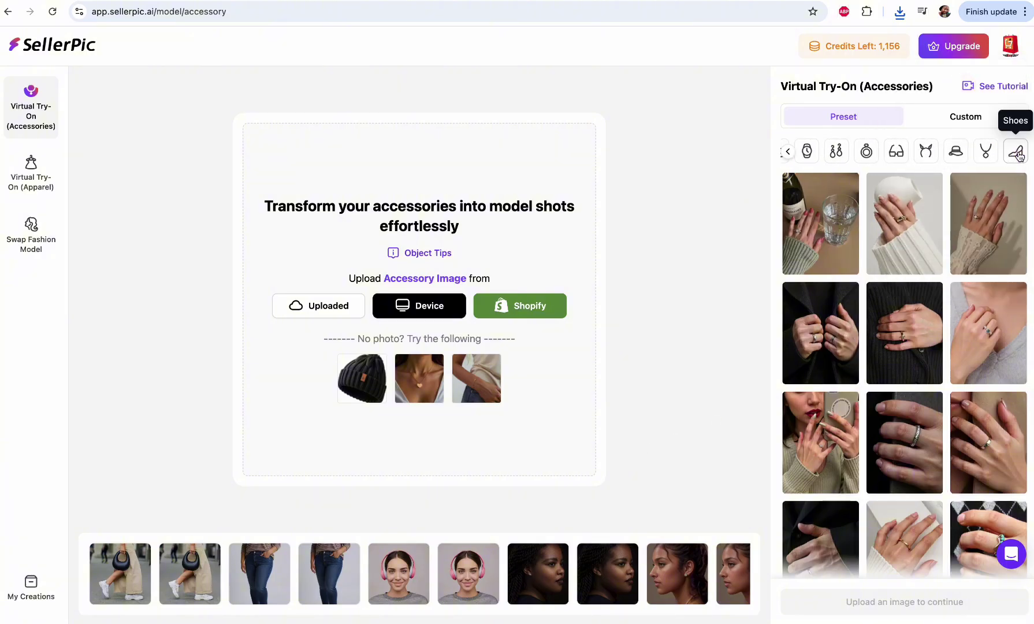
{"action": "left_click", "coordinate": [1018, 154]}
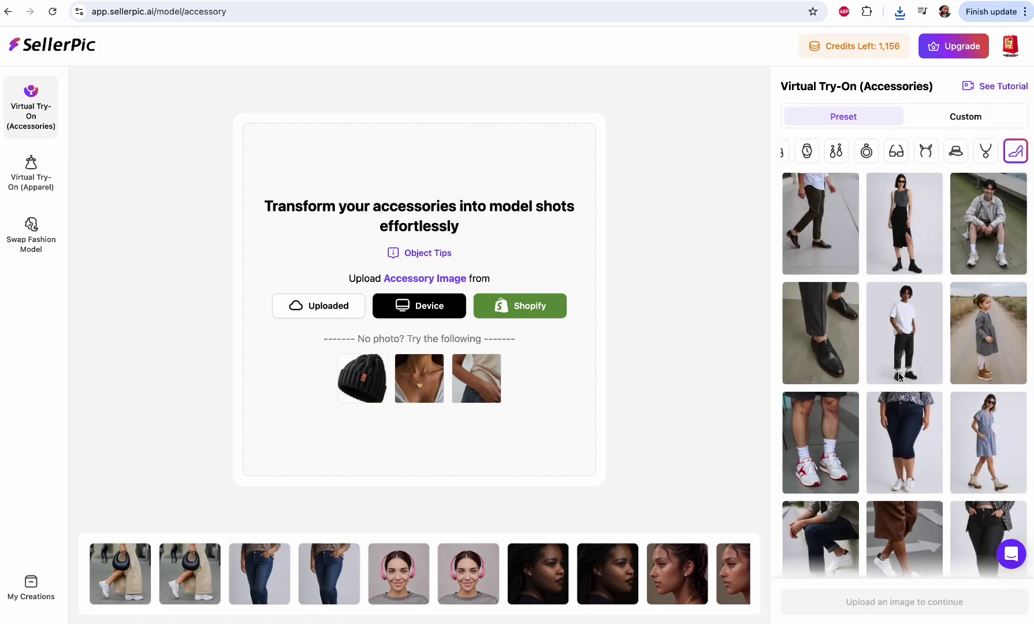
{"action": "scroll", "coordinate": [902, 550], "scroll_direction": "down", "scroll_amount": 5}
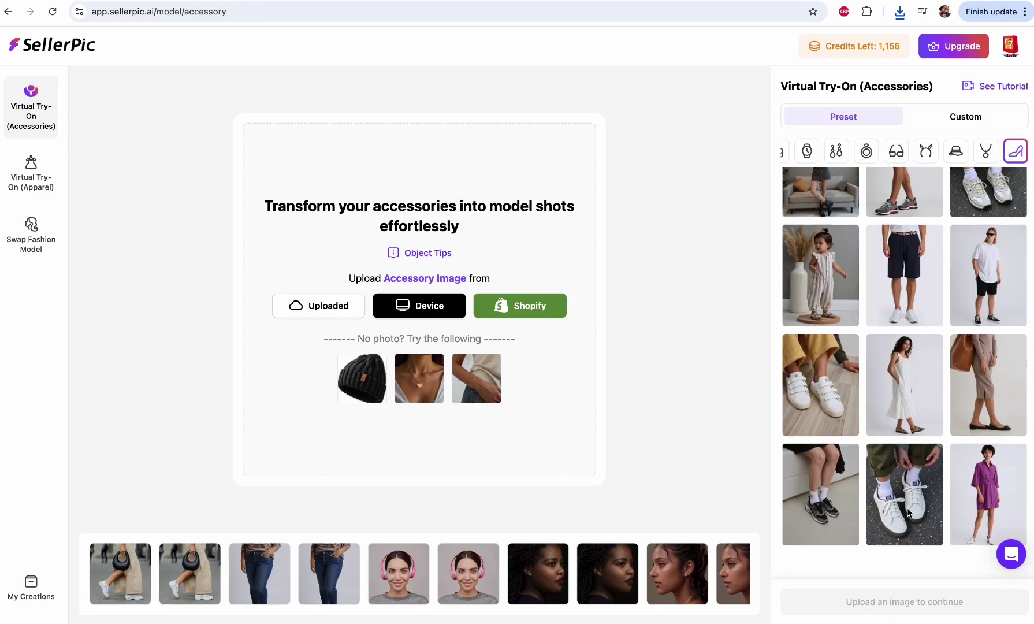
{"action": "scroll", "coordinate": [909, 512], "scroll_direction": "down", "scroll_amount": 1}
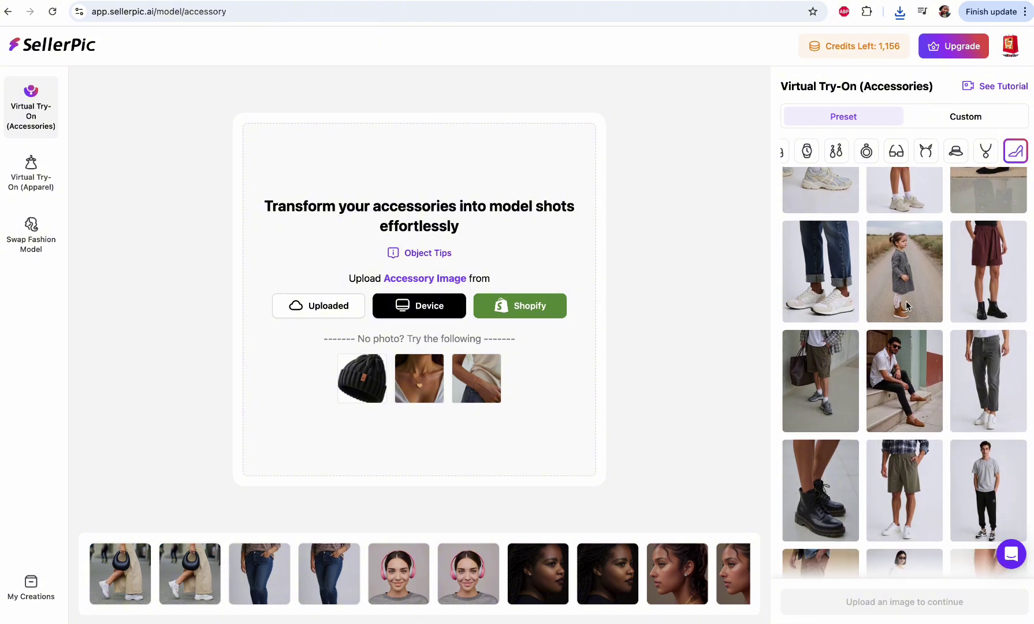
{"action": "scroll", "coordinate": [907, 300], "scroll_direction": "down", "scroll_amount": 2}
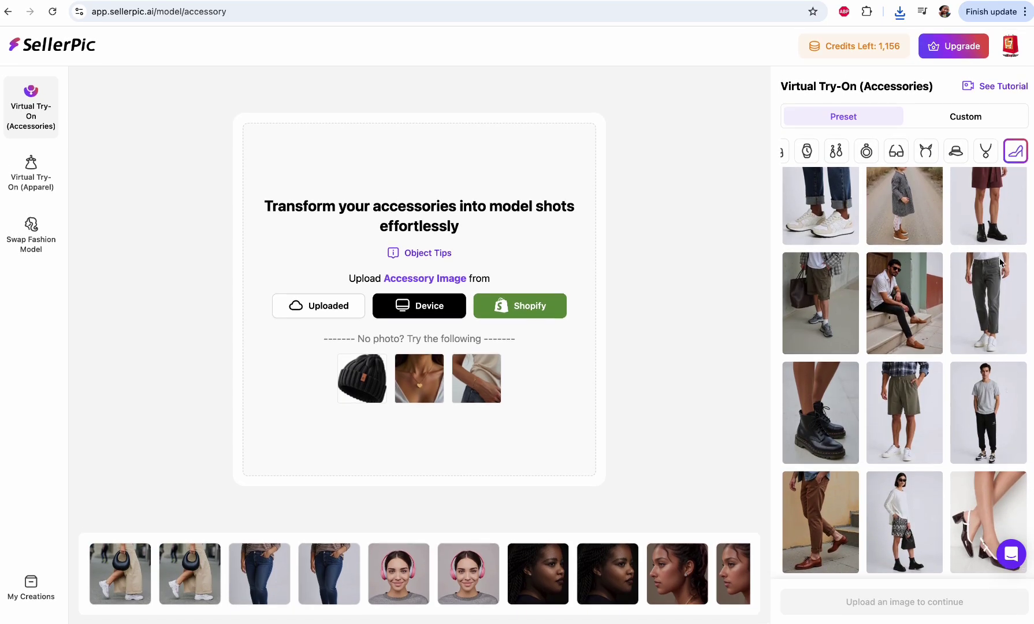
{"action": "scroll", "coordinate": [1001, 263], "scroll_direction": "up", "scroll_amount": 3}
{"action": "scroll", "coordinate": [1001, 263], "scroll_direction": "up", "scroll_amount": 3}
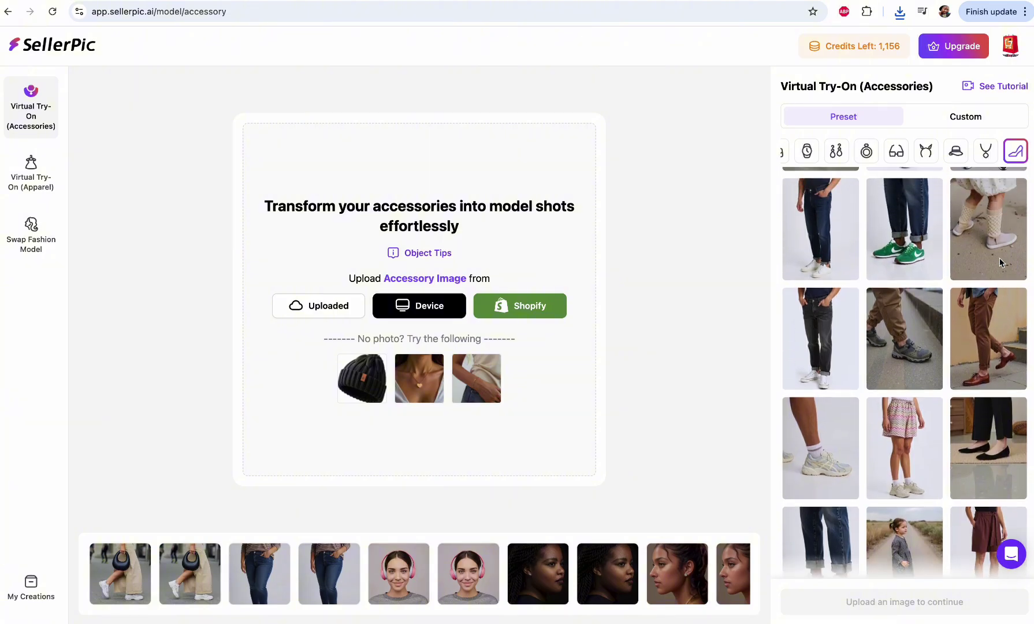
{"action": "scroll", "coordinate": [1000, 258], "scroll_direction": "up", "scroll_amount": 5}
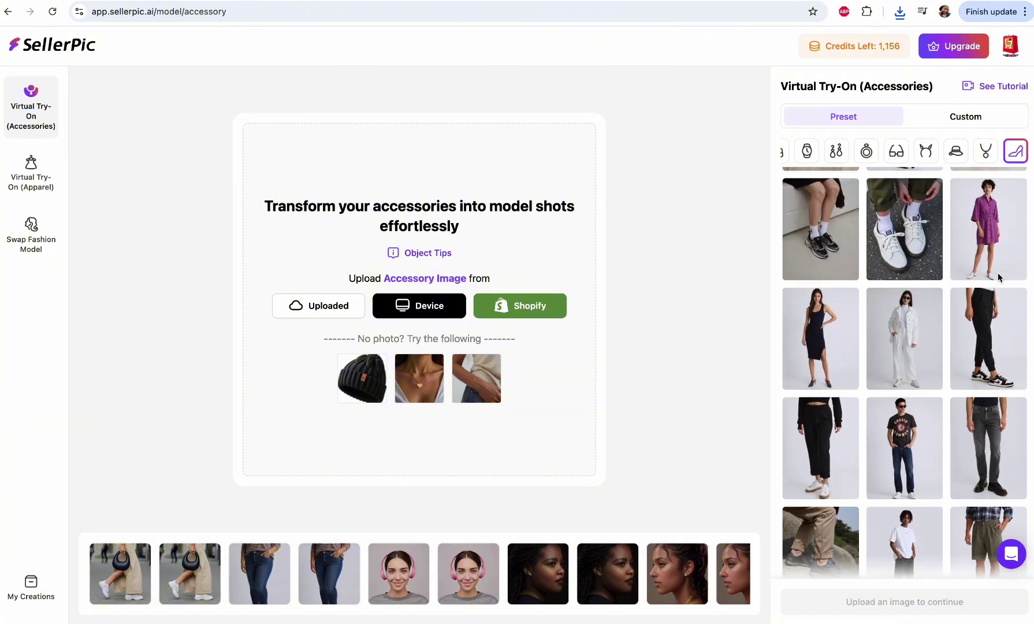
{"action": "scroll", "coordinate": [998, 273], "scroll_direction": "up", "scroll_amount": 5}
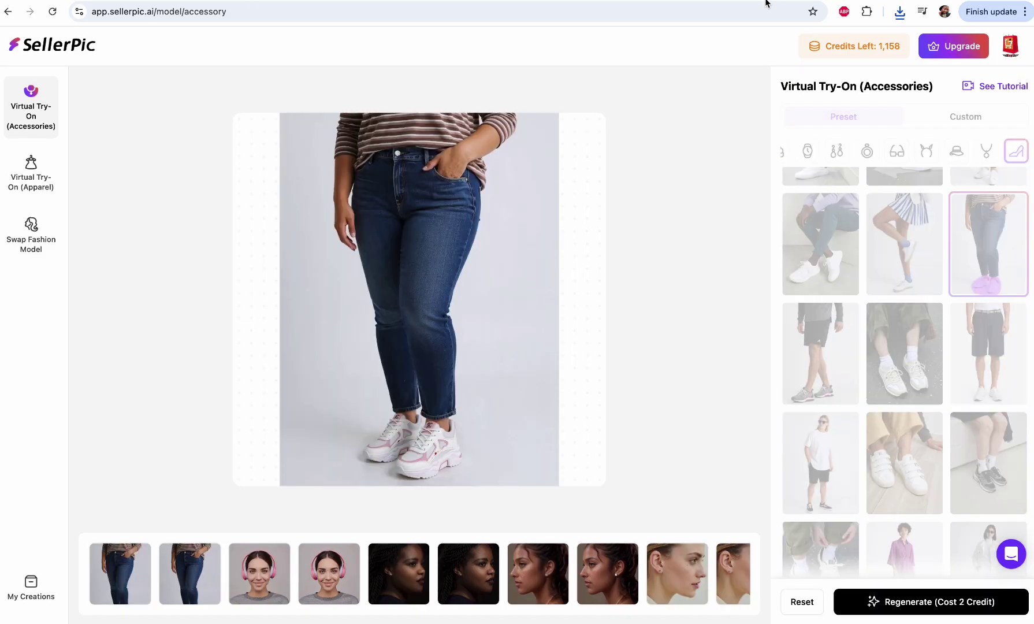
- Switch to WeShop AI and start a new Change Pose task with "12b727a06394484e457c74dc9d1d194603.png" uploaded from Downloads
{"action": "left_click", "coordinate": [558, 1]}
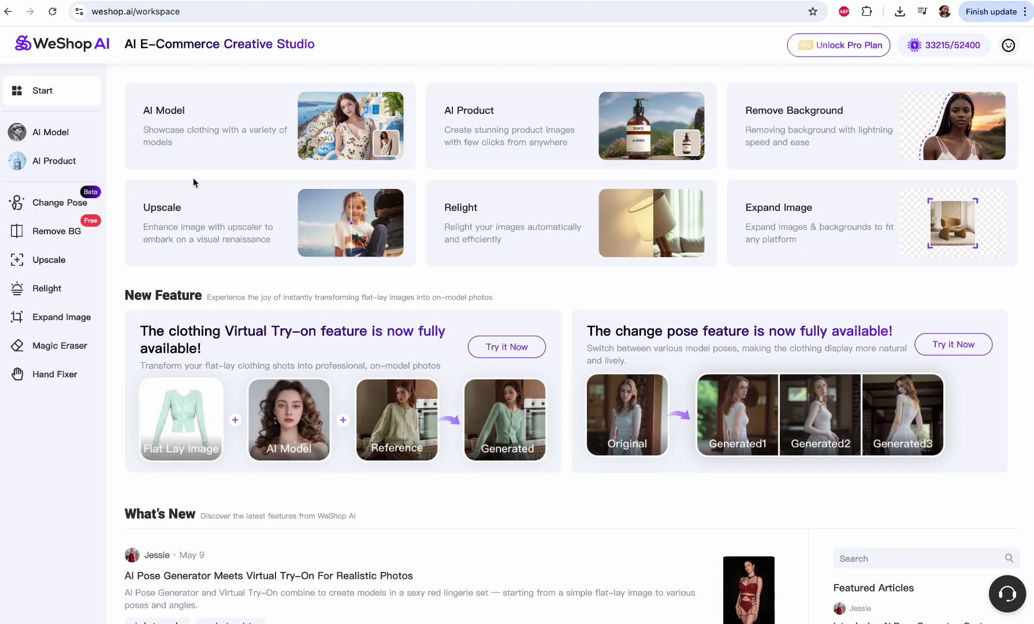
{"action": "left_click", "coordinate": [63, 204]}
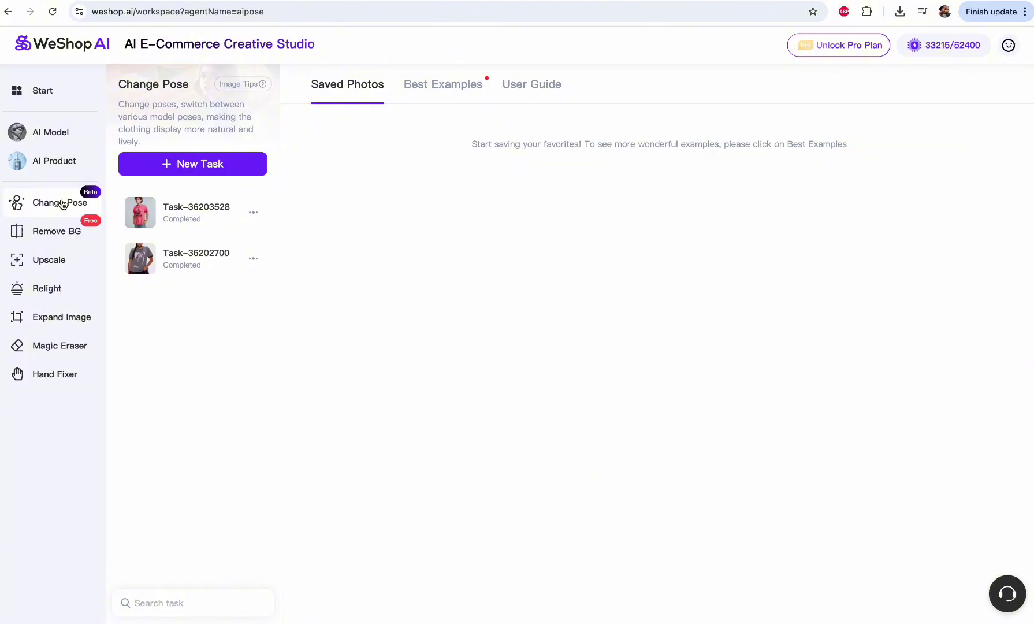
{"action": "left_click", "coordinate": [206, 168]}
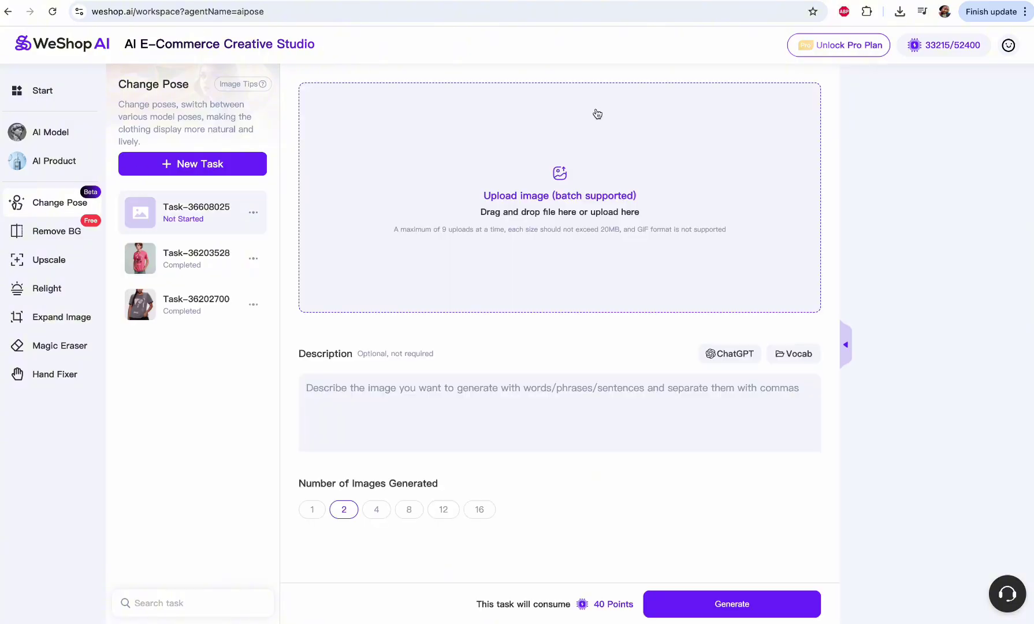
{"action": "left_click", "coordinate": [531, 199]}
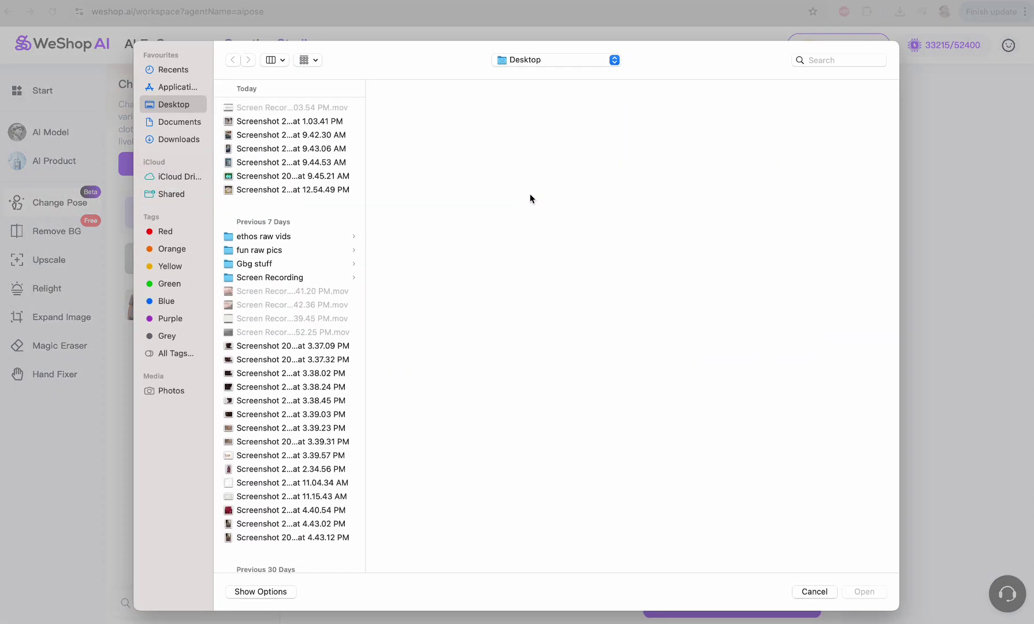
{"action": "left_click", "coordinate": [199, 141]}
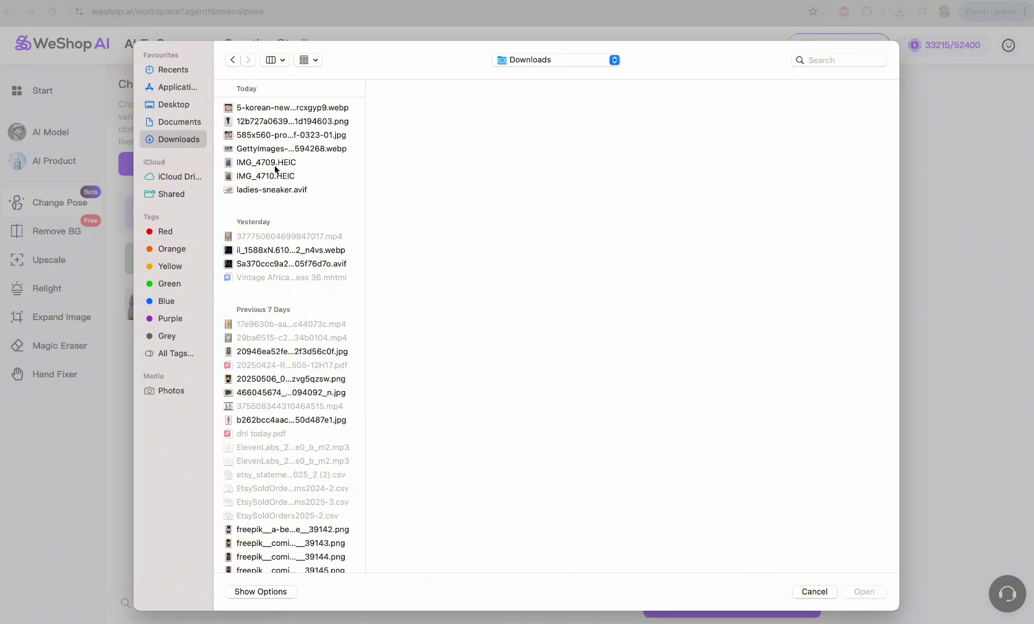
{"action": "double_click", "coordinate": [320, 121]}
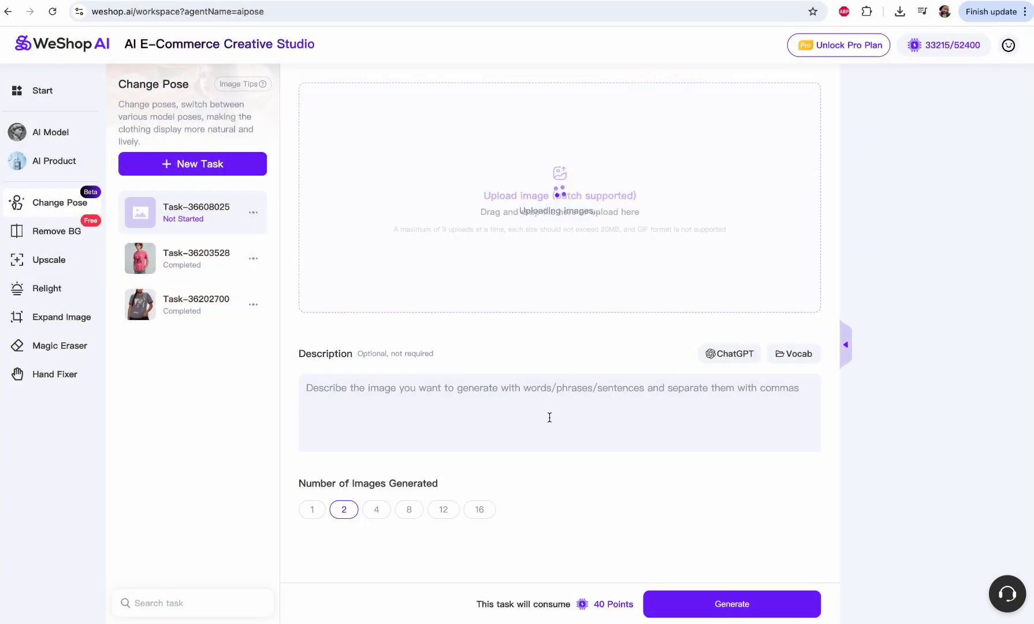
- Enter "side view" as the task description and generate the new pose images
{"action": "left_click", "coordinate": [515, 387]}
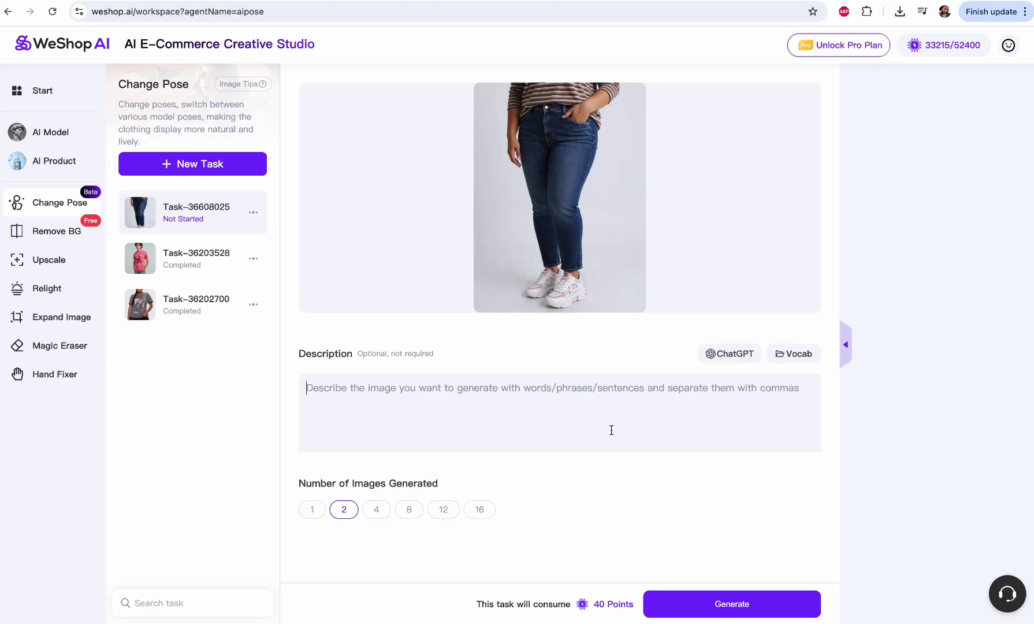
{"action": "type", "text": "sid"}
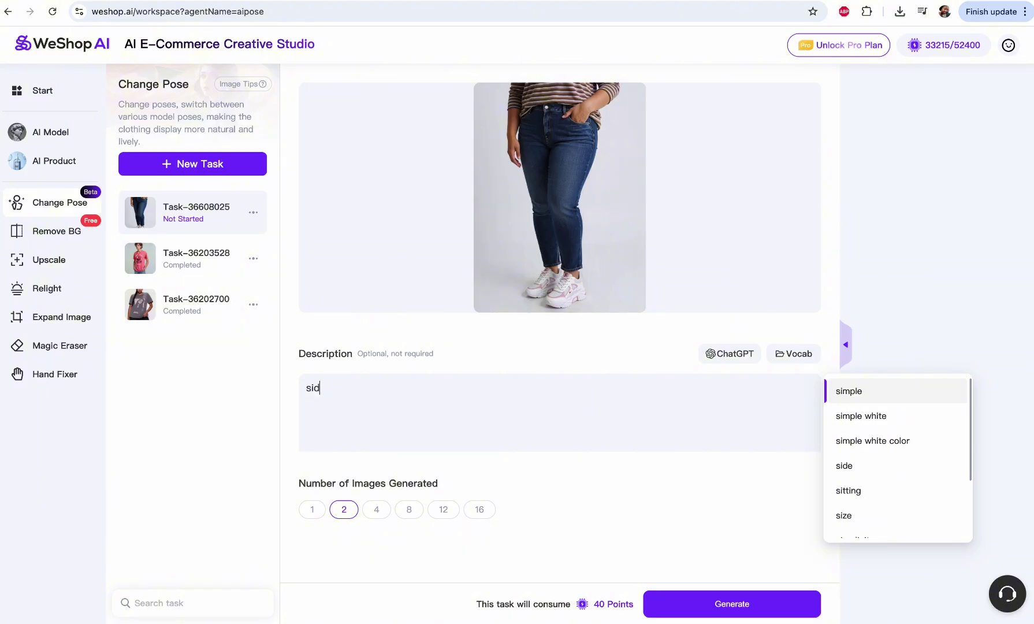
{"action": "type", "text": "e view"}
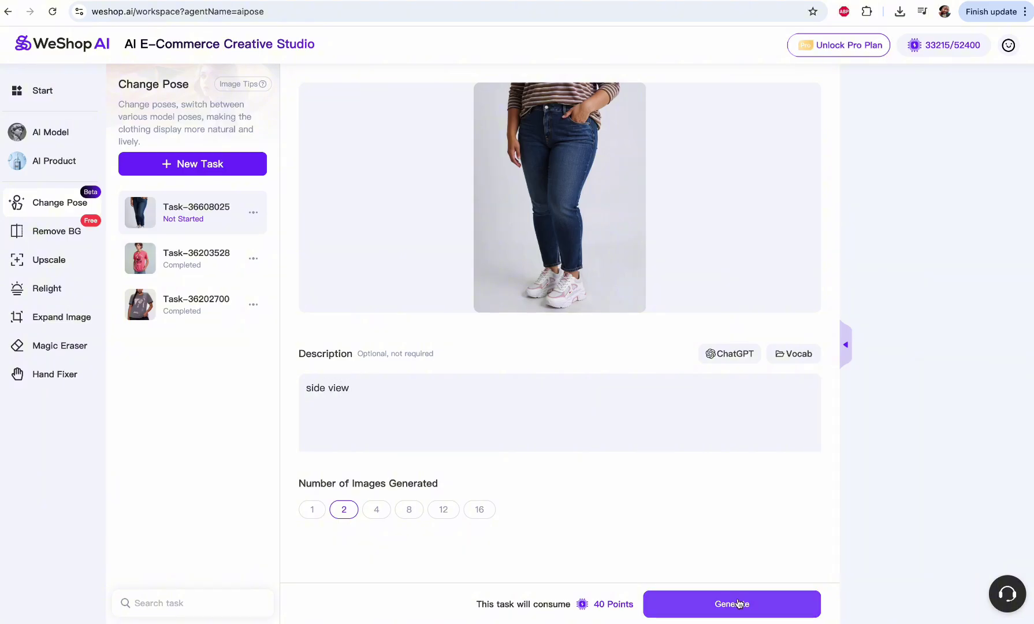
{"action": "left_click", "coordinate": [738, 603]}
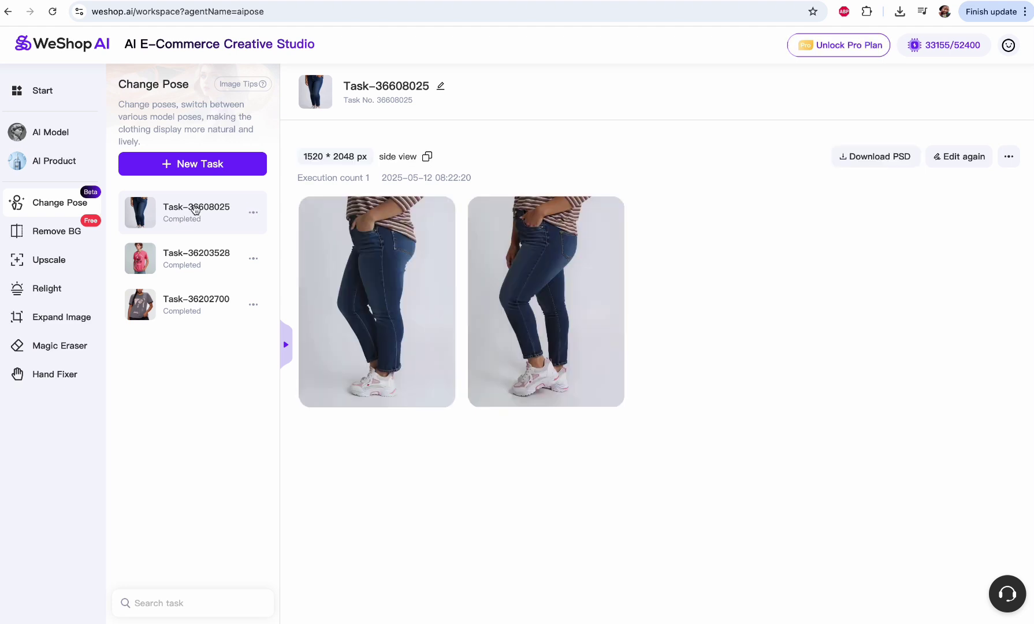
- Compare each of the two generated side-view images with the original in the before/after preview
{"action": "mouse_move", "coordinate": [371, 290]}
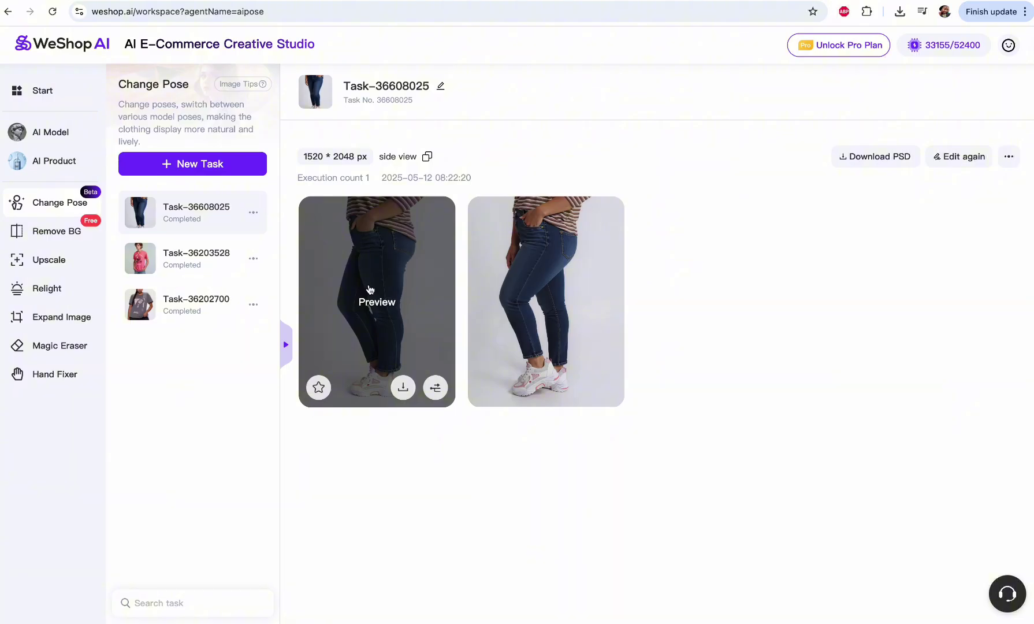
{"action": "left_click", "coordinate": [397, 269]}
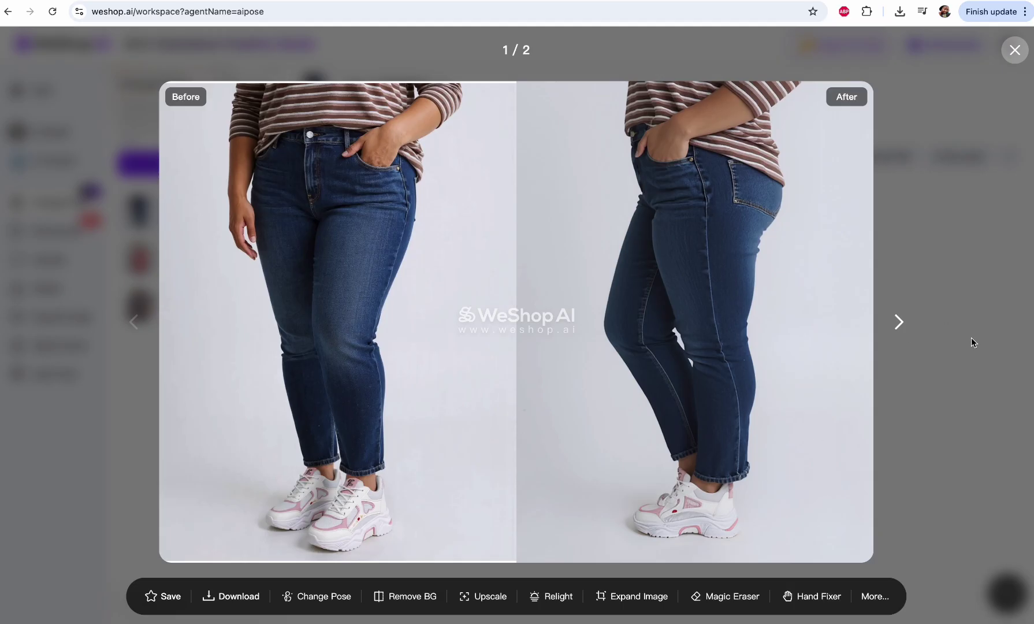
{"action": "left_click", "coordinate": [899, 322]}
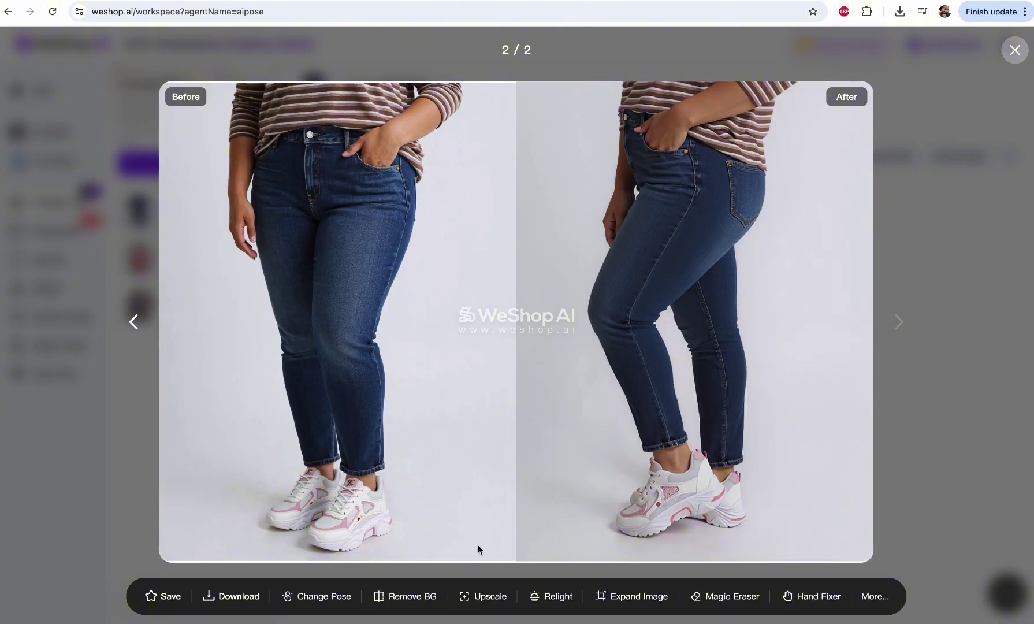
- Download the second side-view image in full size and close the preview
{"action": "left_click", "coordinate": [243, 600]}
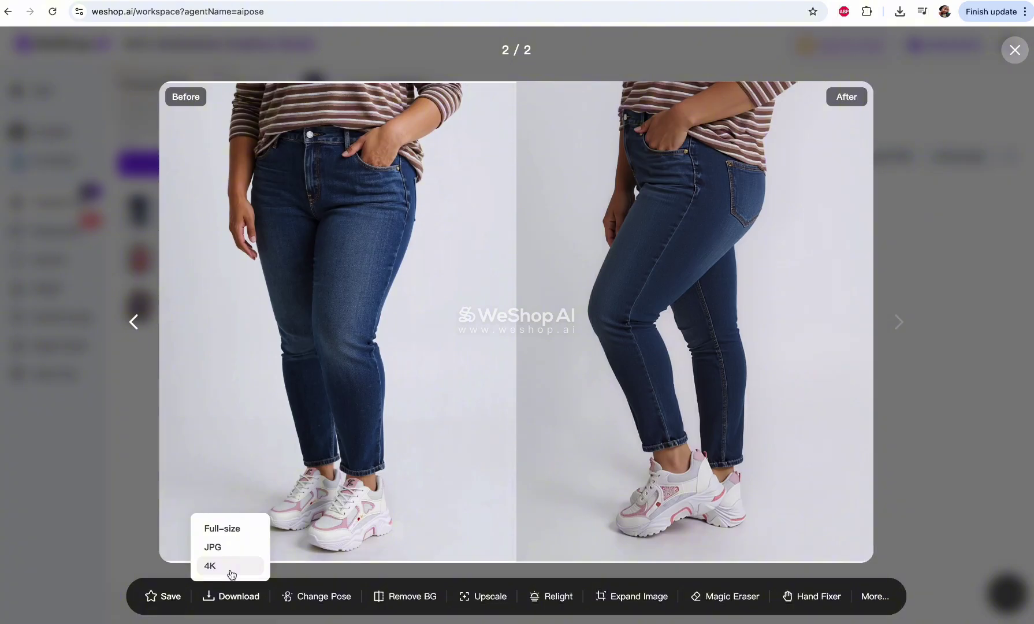
{"action": "left_click", "coordinate": [242, 535]}
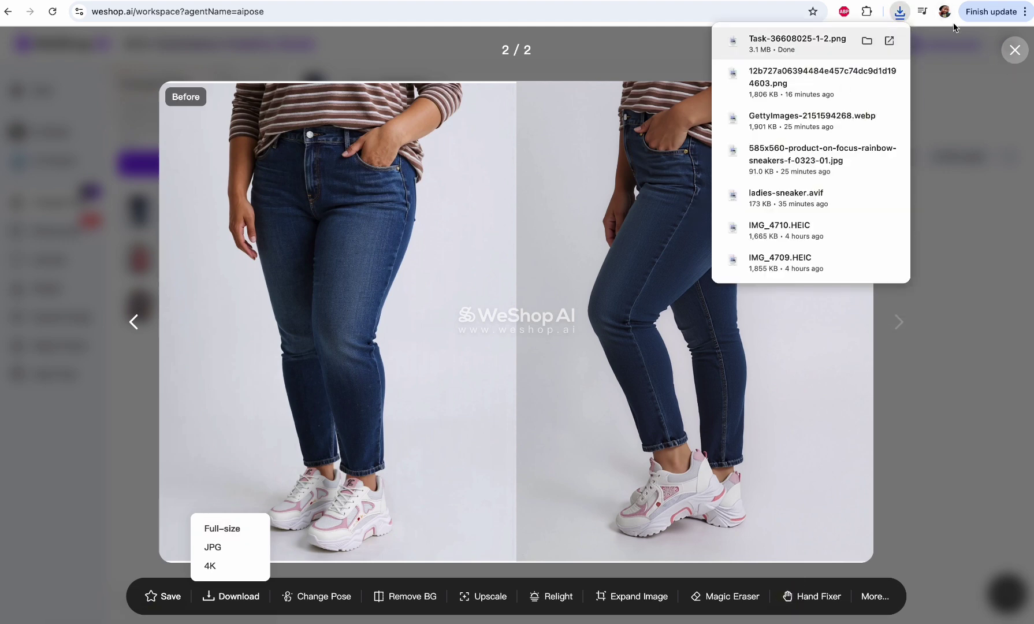
{"action": "left_click", "coordinate": [1016, 50]}
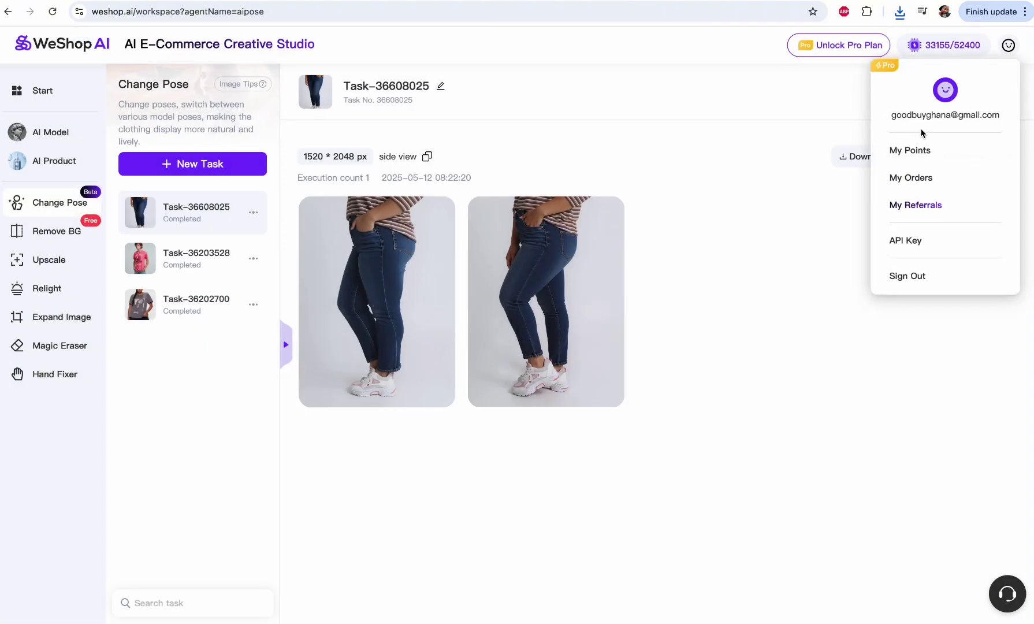